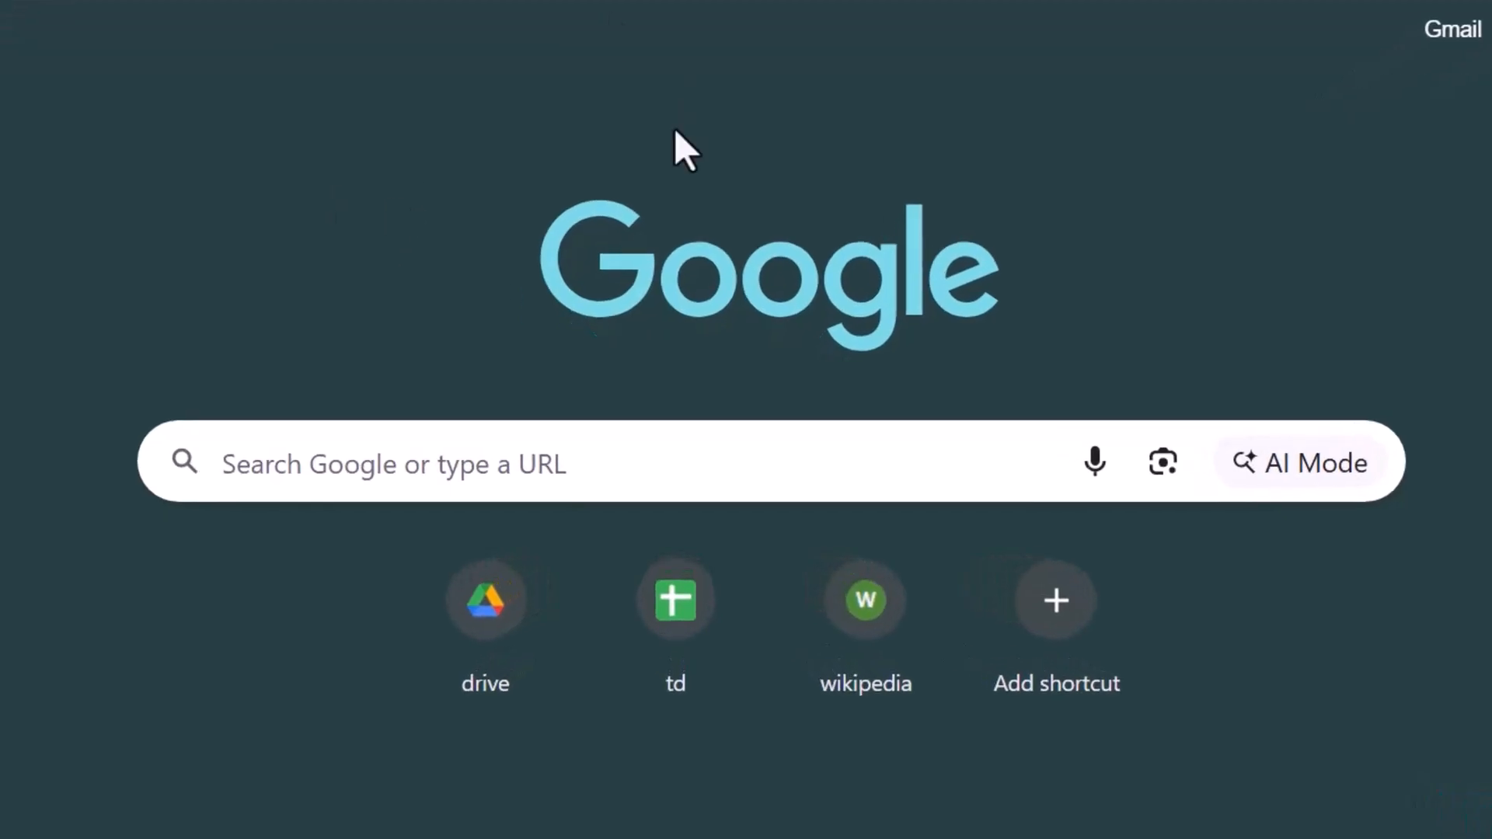
Search Google for "google flow" and enter the Flow creation tool from its about page
click(292, 453)
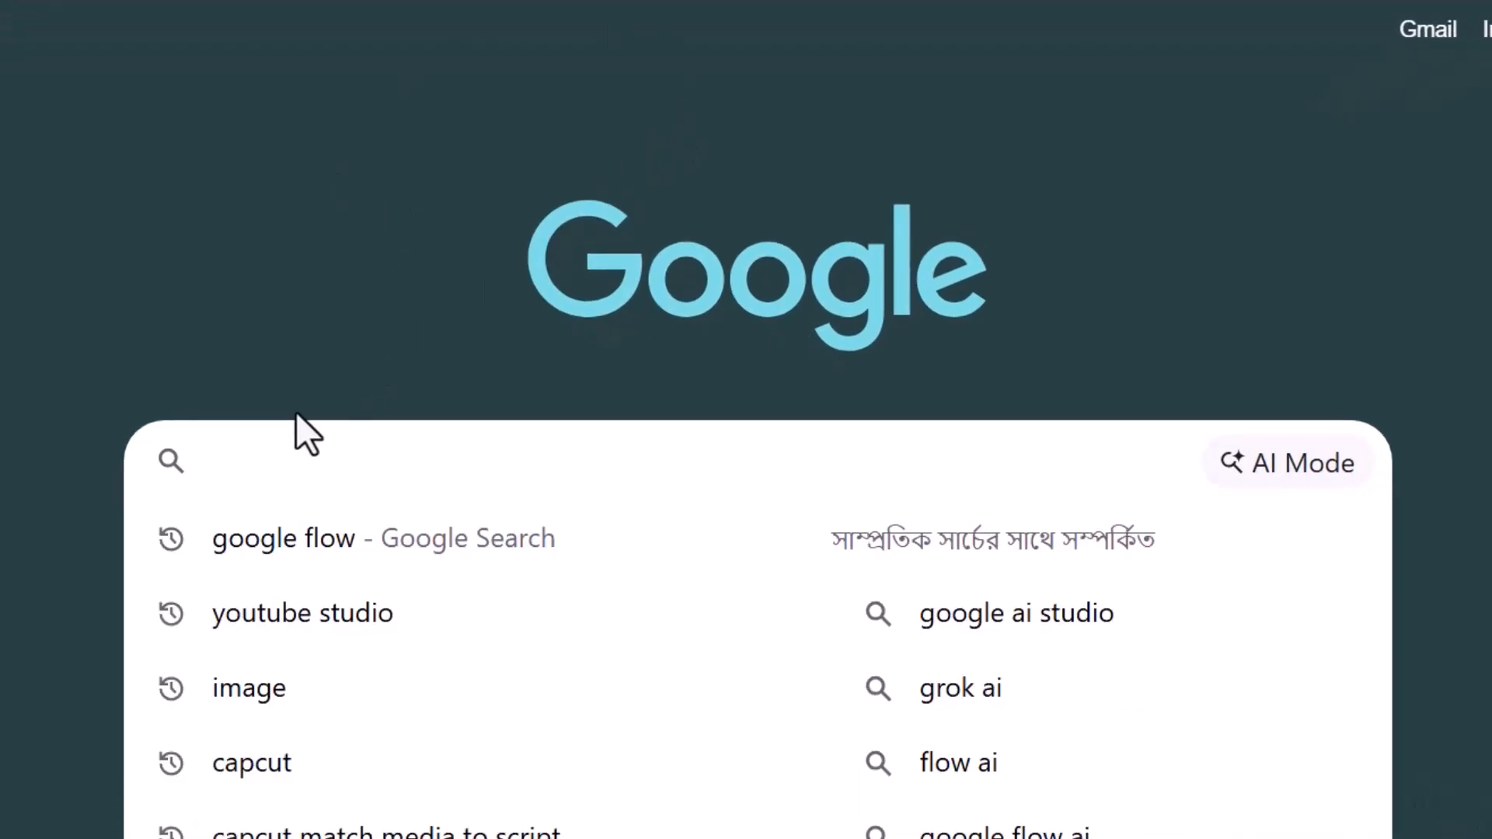
text(google flow)
key(Return)
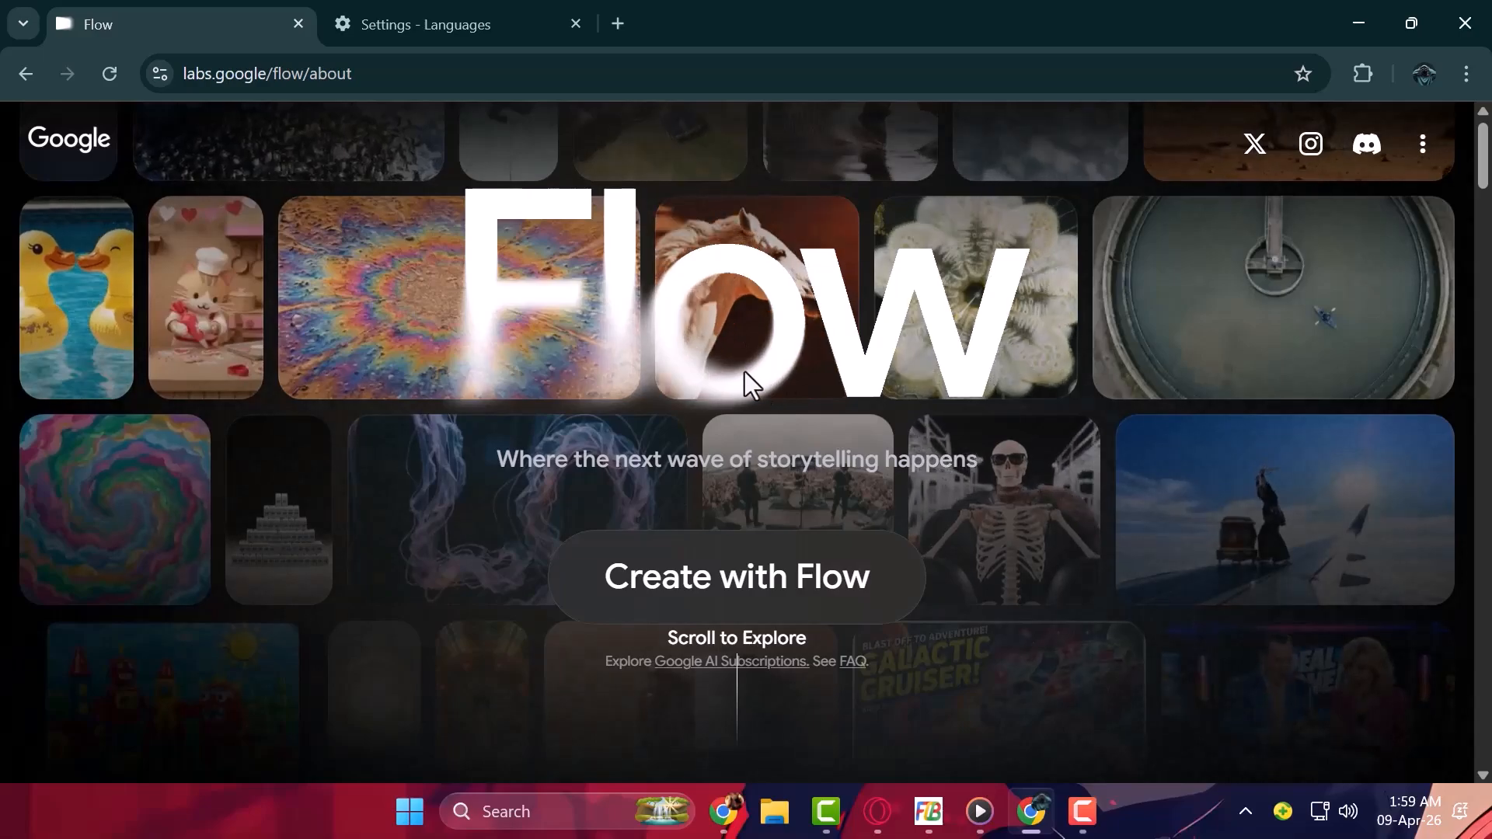
click(716, 609)
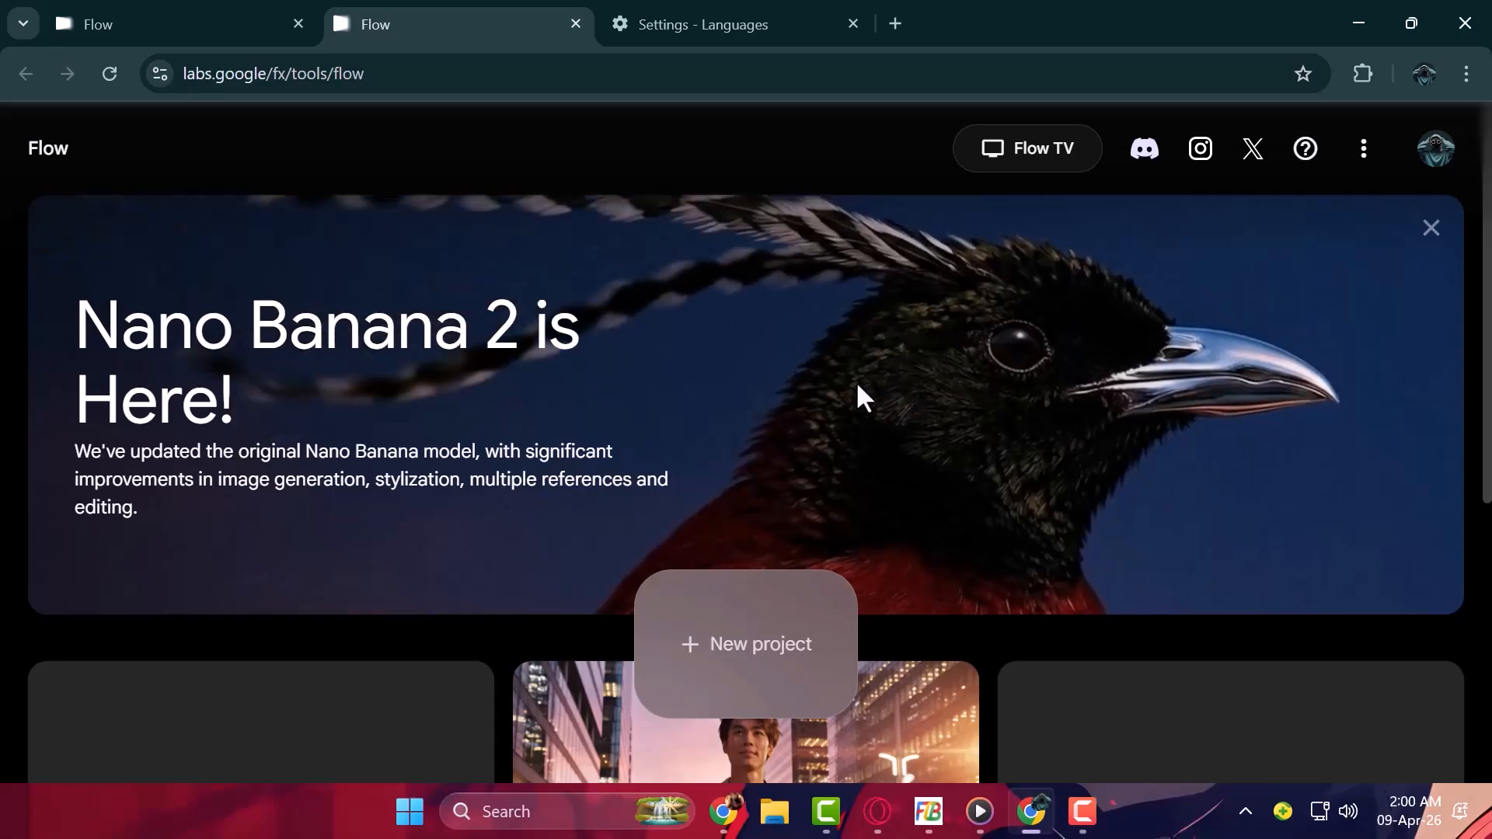
Look over the existing Flow projects and check the account's available AI credits
scroll(853, 334, down, 5)
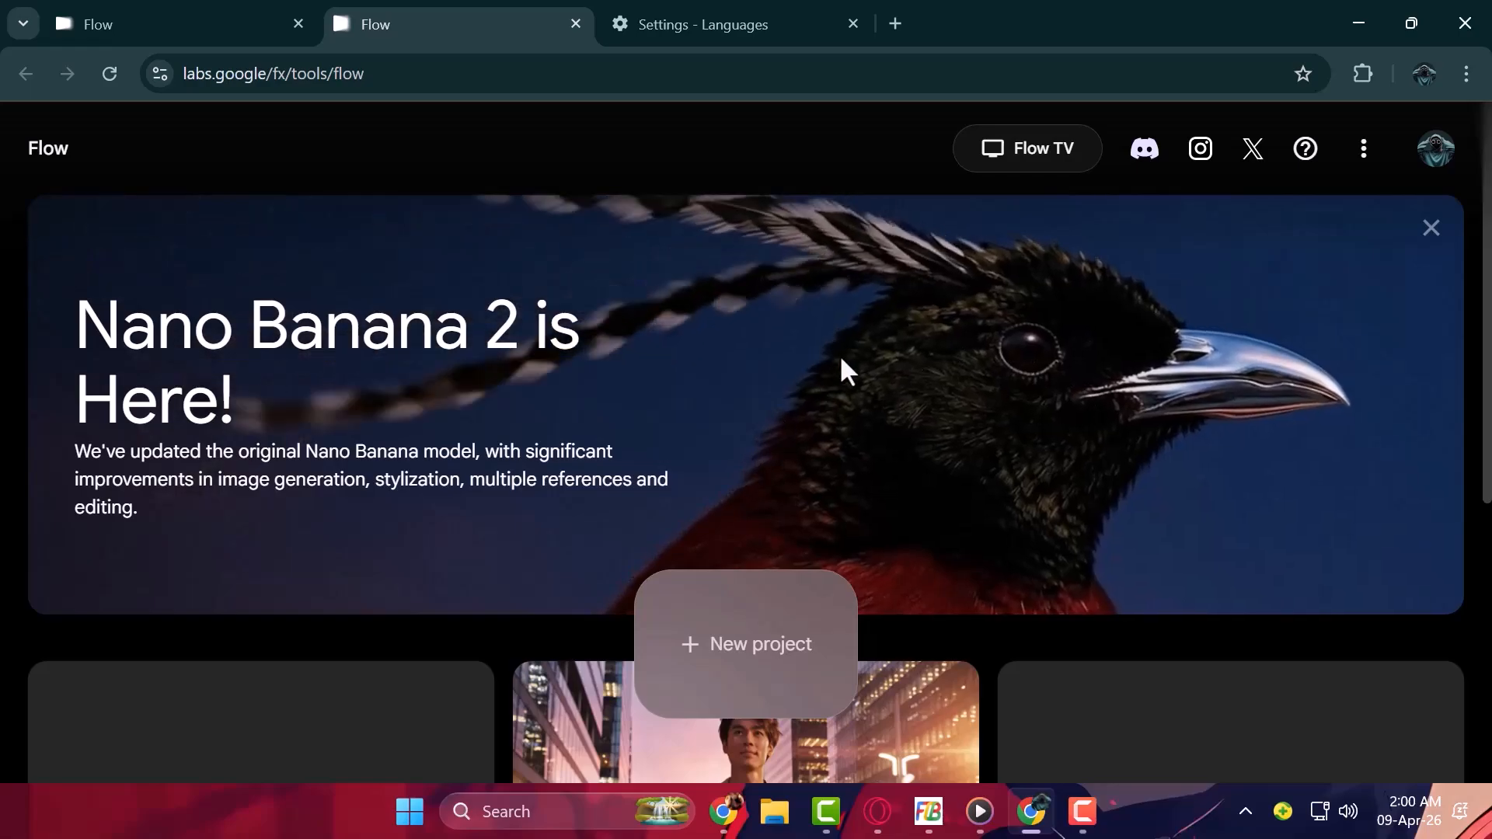
scroll(932, 544, down, 5)
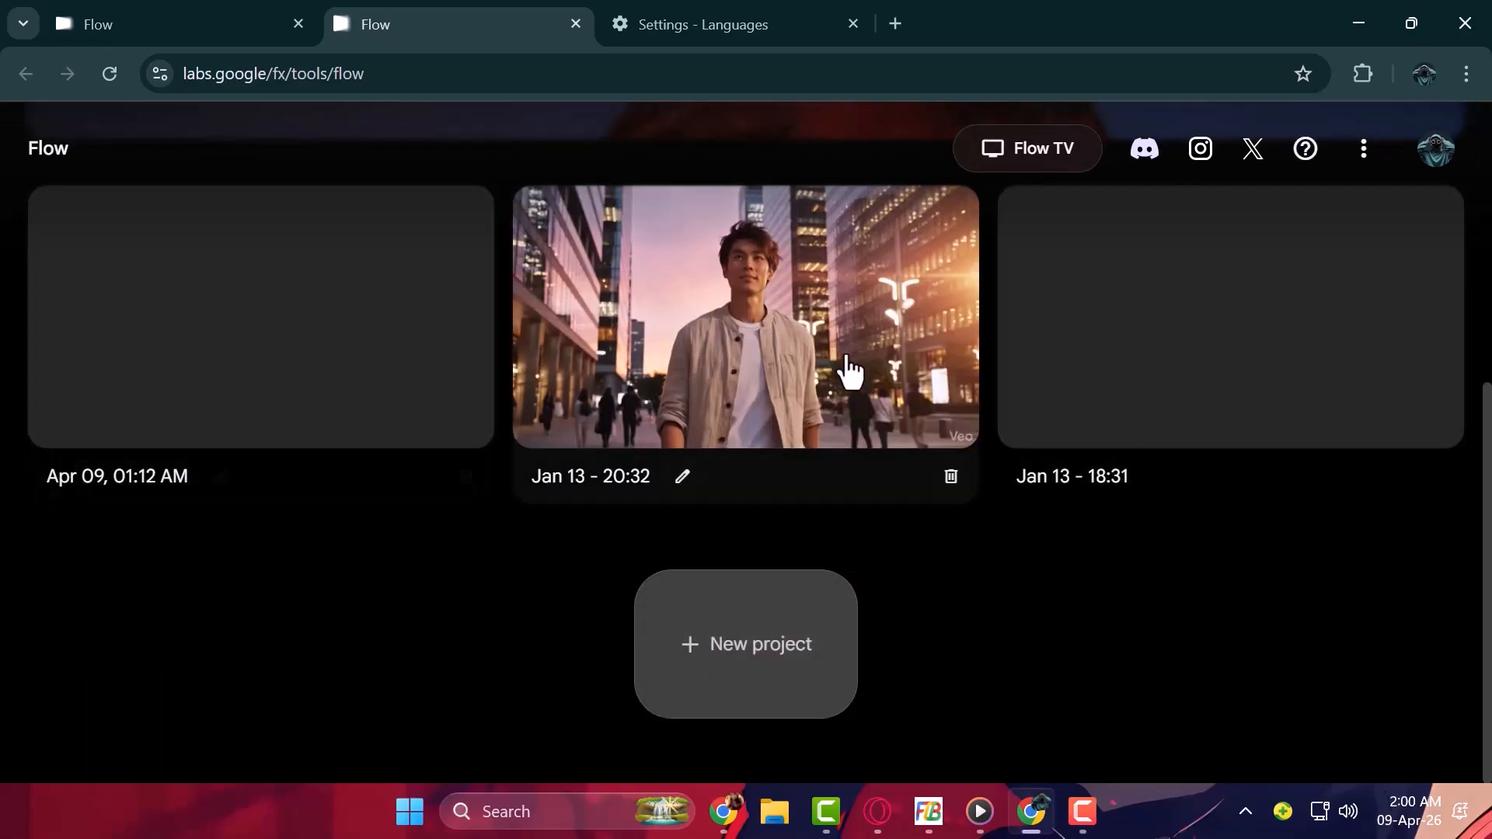
scroll(849, 373, up, 5)
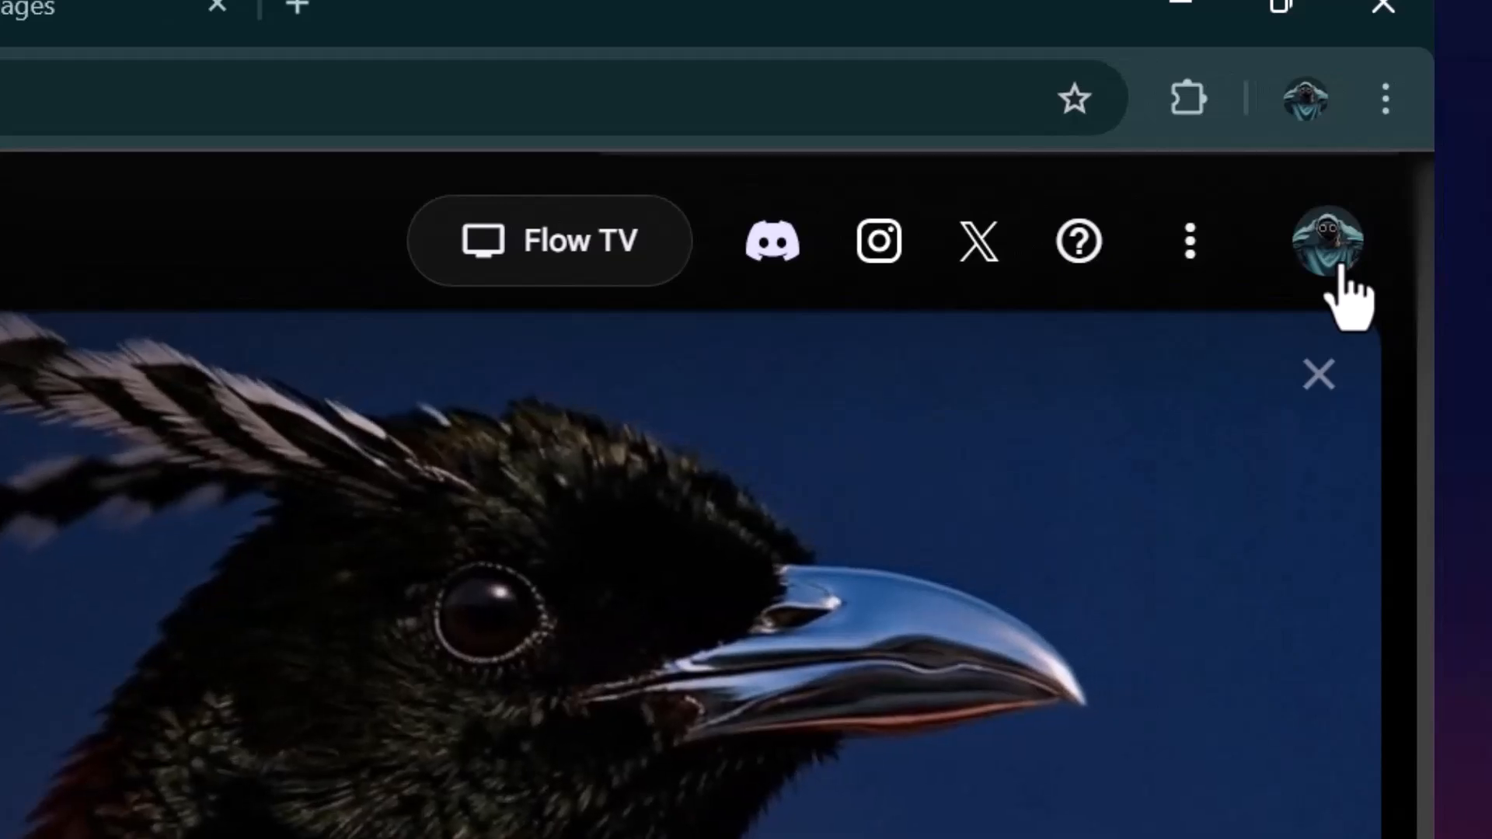
click(1347, 264)
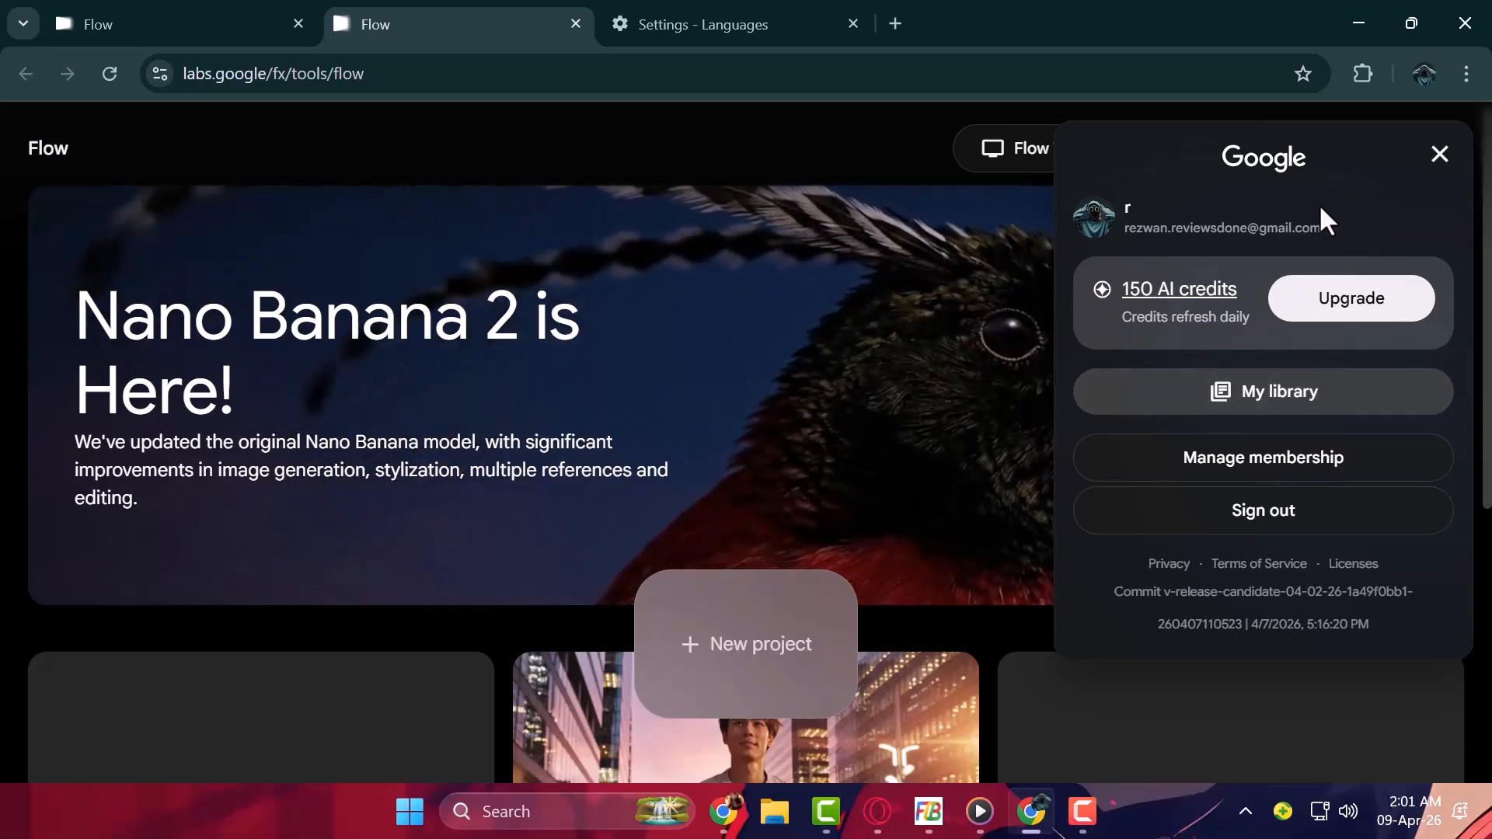
click(1438, 156)
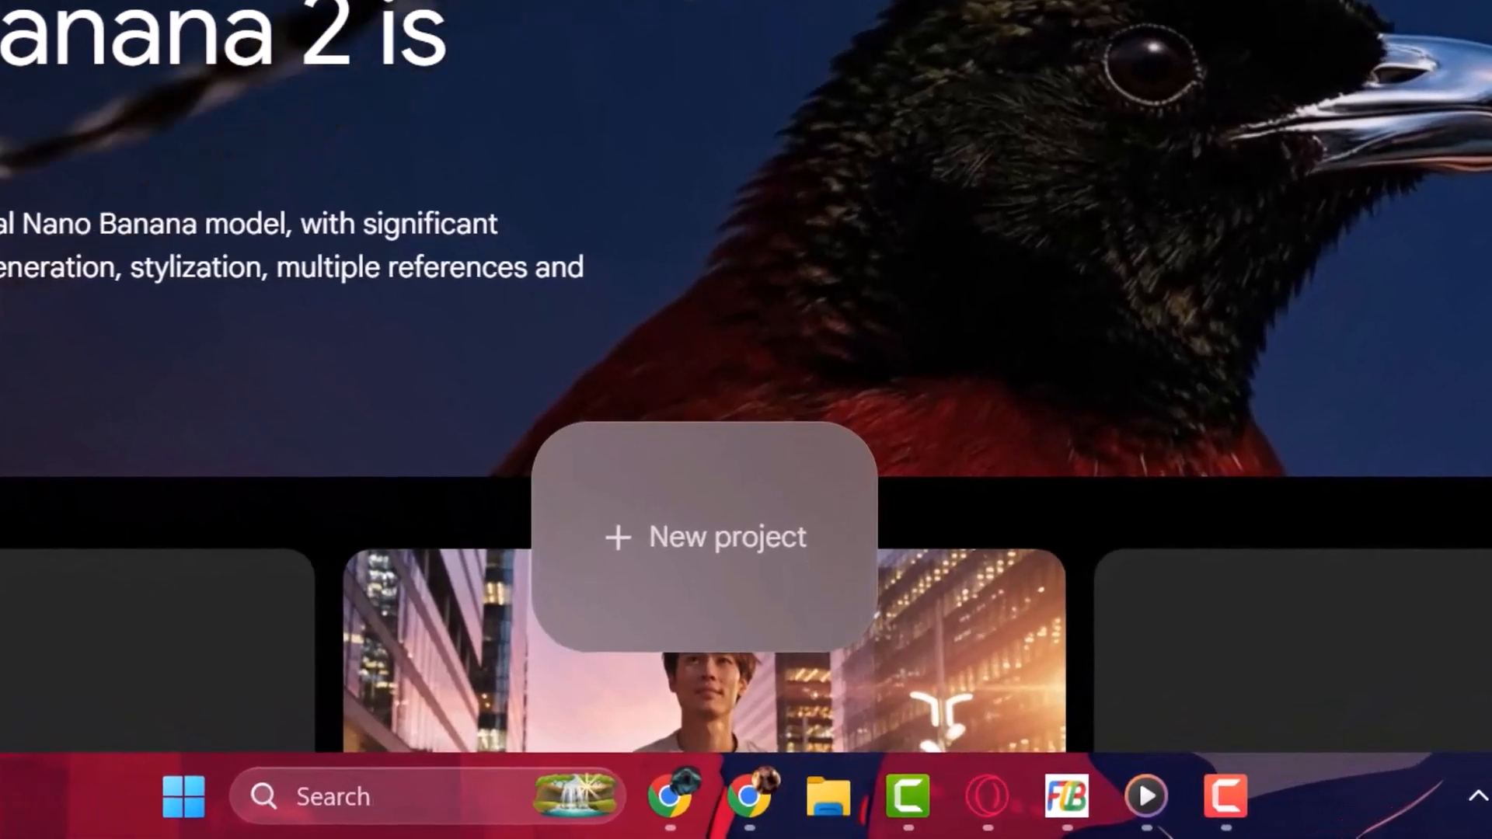
Create a new project and switch its generation mode from Image to Video
click(689, 561)
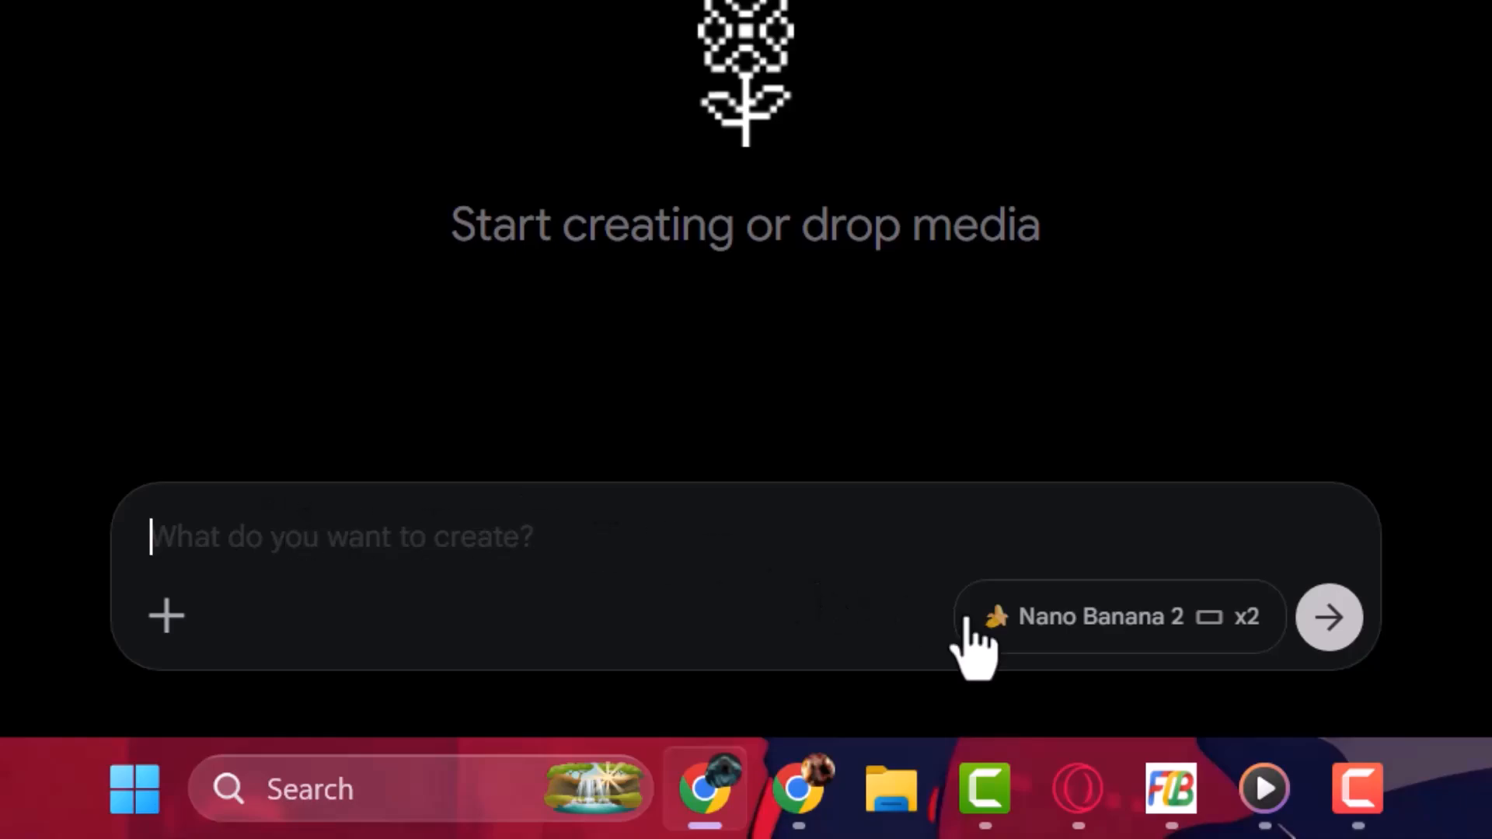
click(1025, 651)
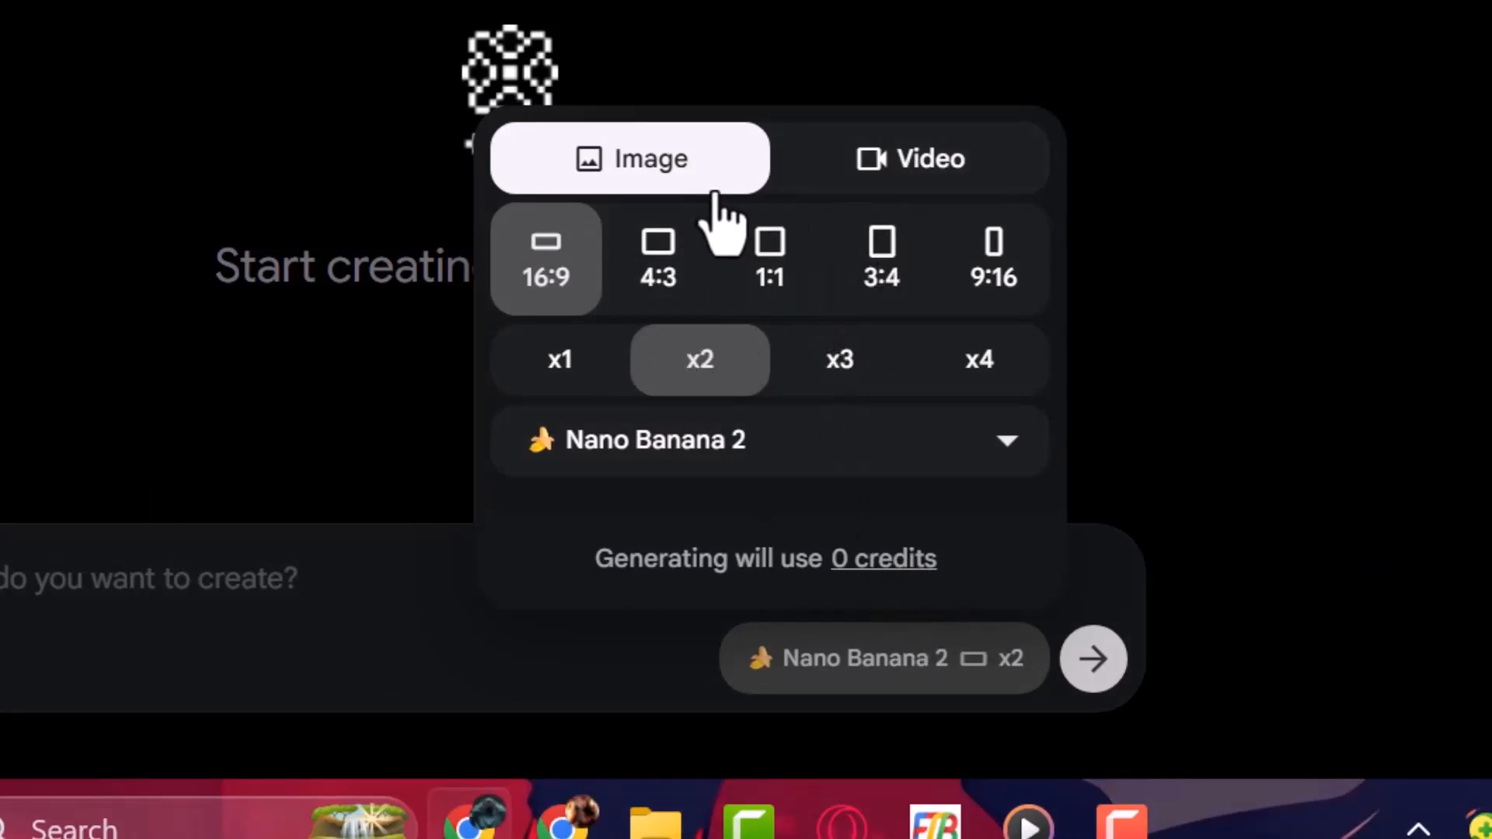
click(874, 175)
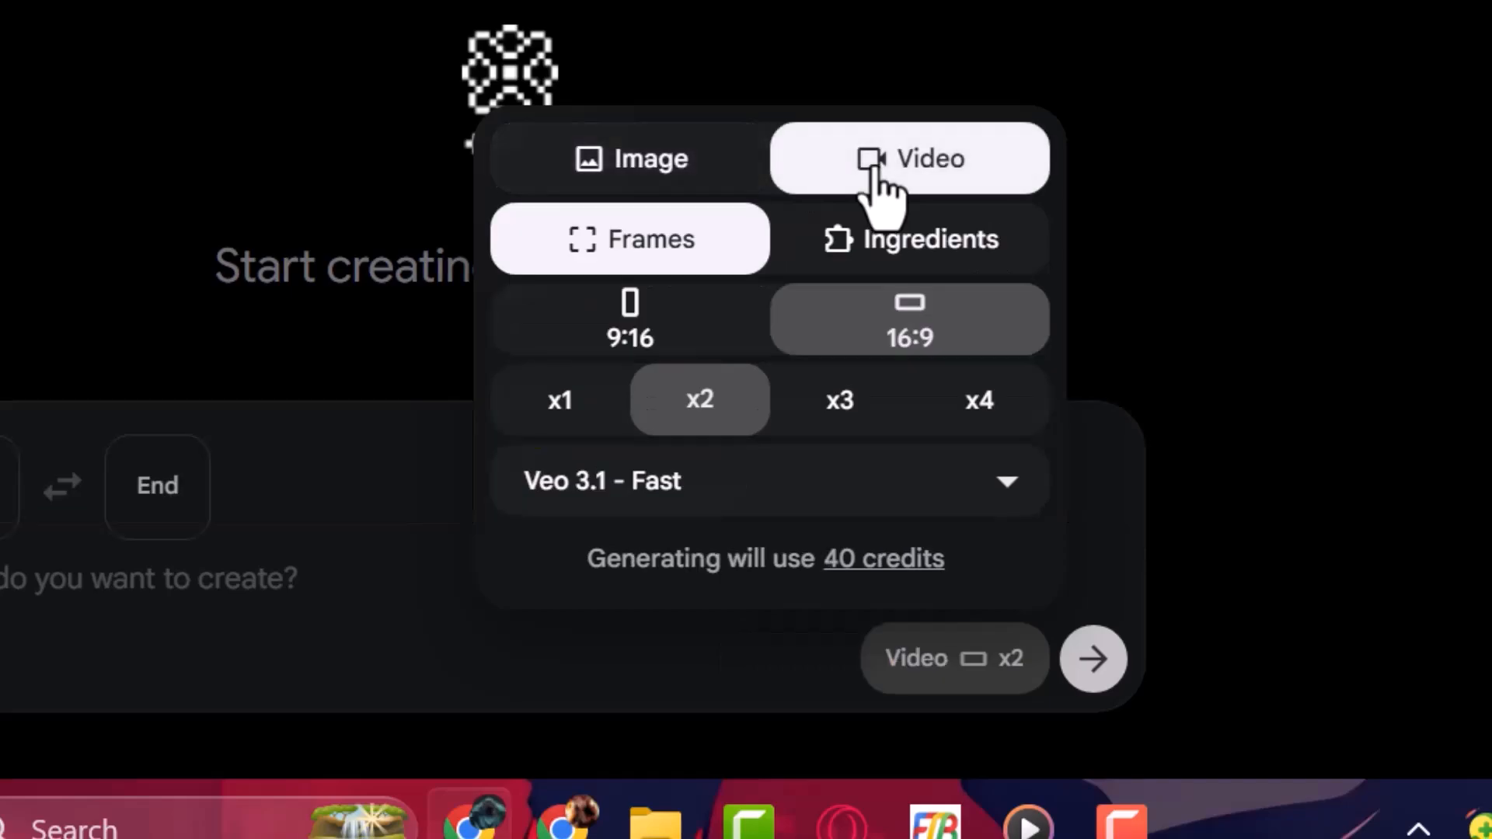
click(661, 182)
click(905, 183)
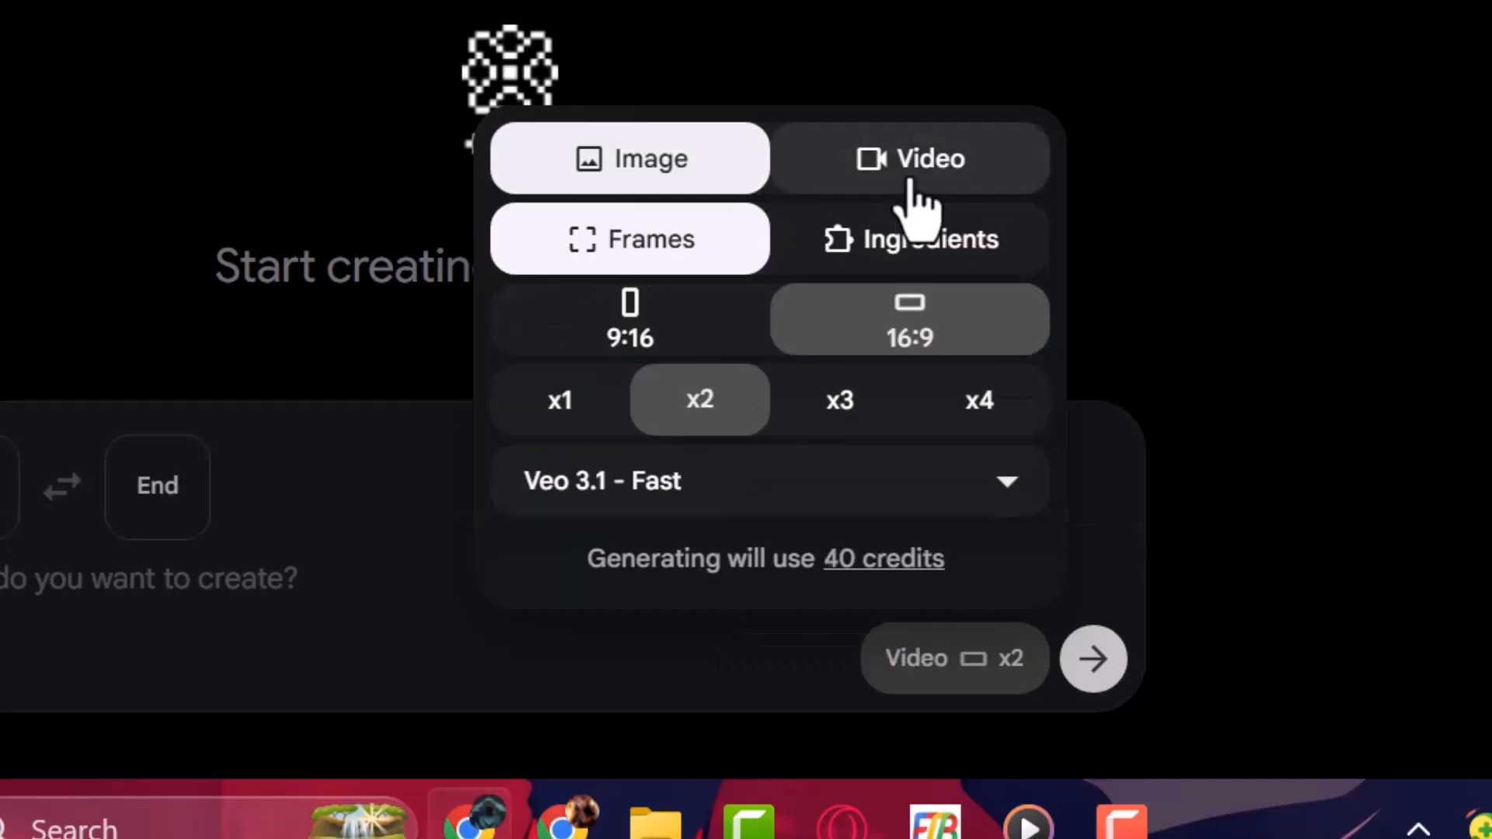
click(690, 185)
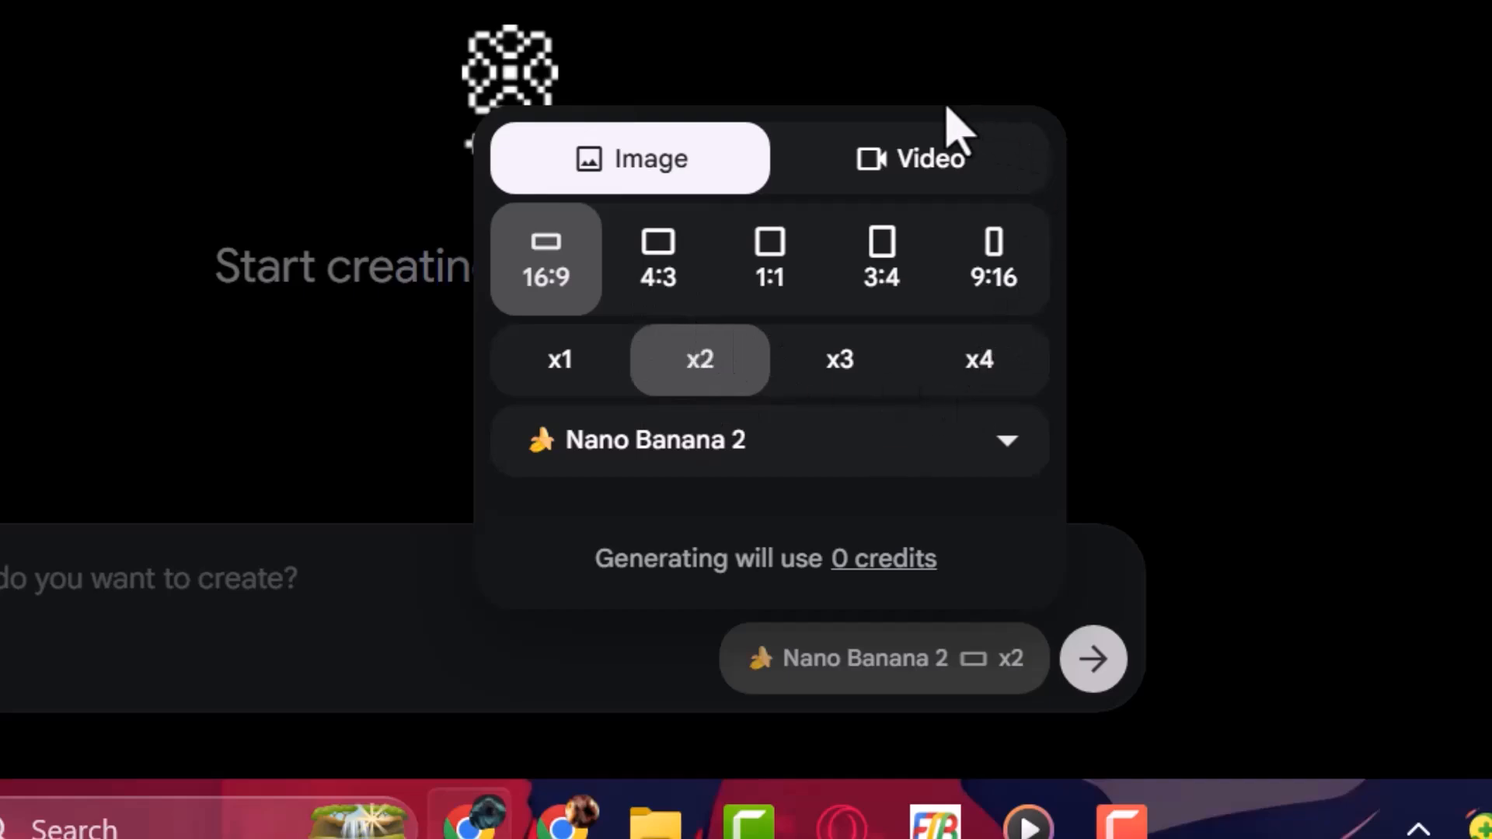
click(862, 183)
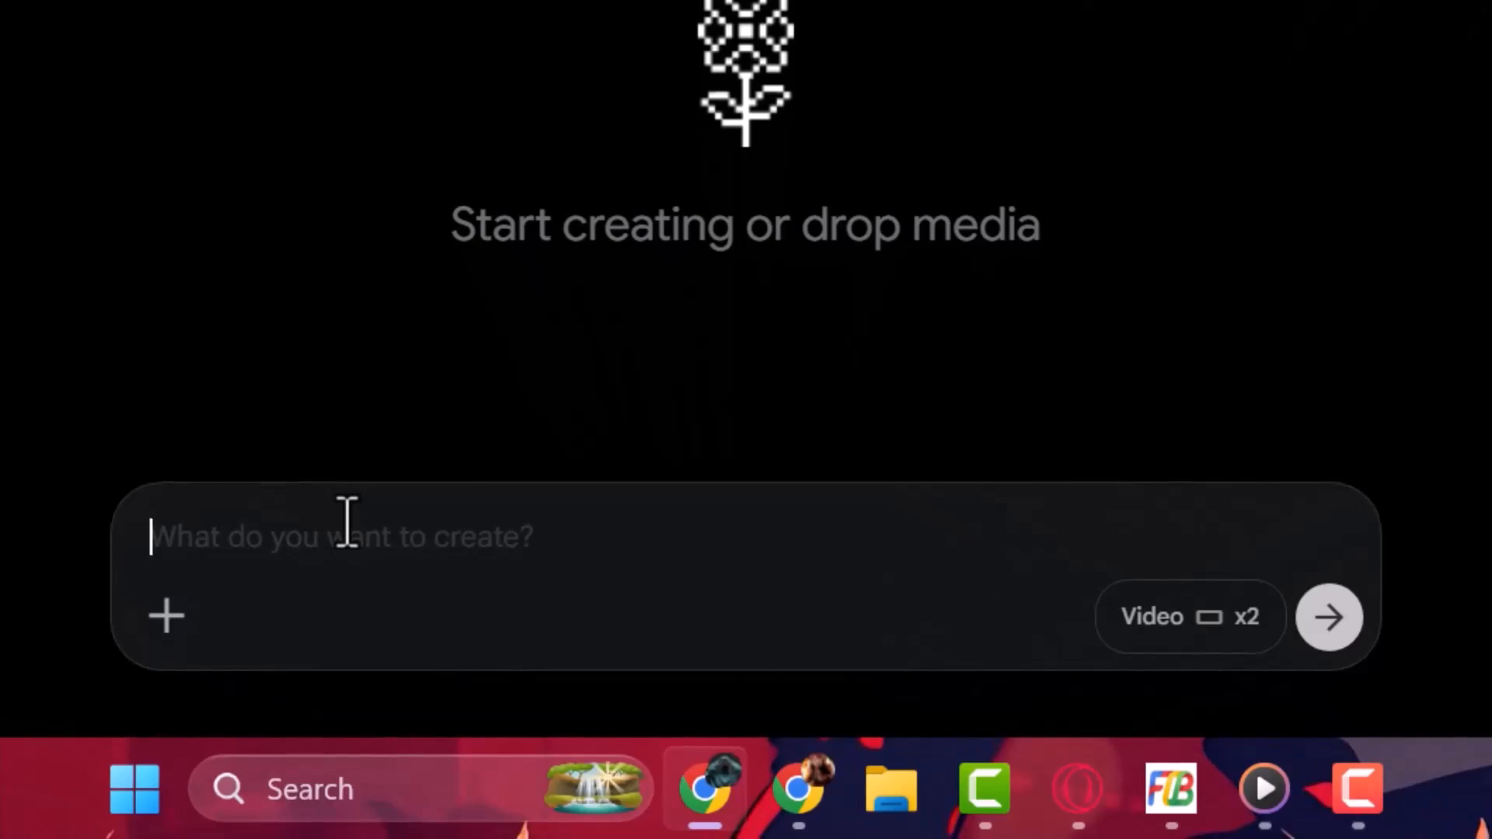
Write the video prompt: space station observation deck overlooking Earth, zero-gravity astronauts, glowing control panels, stars through glass dome, cinematic lighting, realistic reflections, slow camera orbit
text(a Space station observation deck overlooking Earth, astronauts floating in zero gravity, glowing control panels, stars visible through glass dome, cinematic lighting, realistic reflections, slow camera orbit)
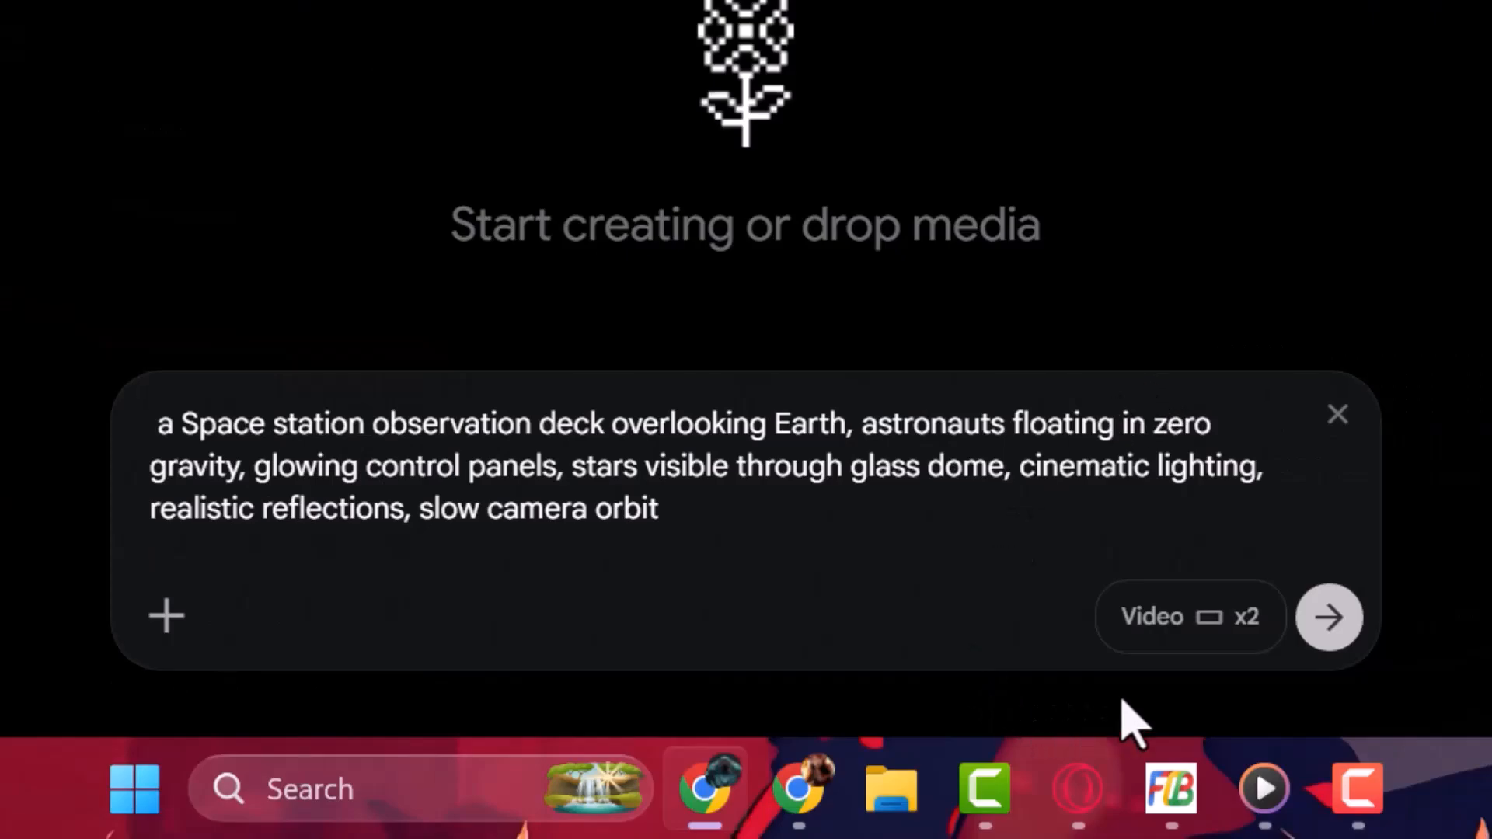
Configure the video generation to use the Veo 3.1 - Fast model and the 16:9 aspect ratio
click(1219, 633)
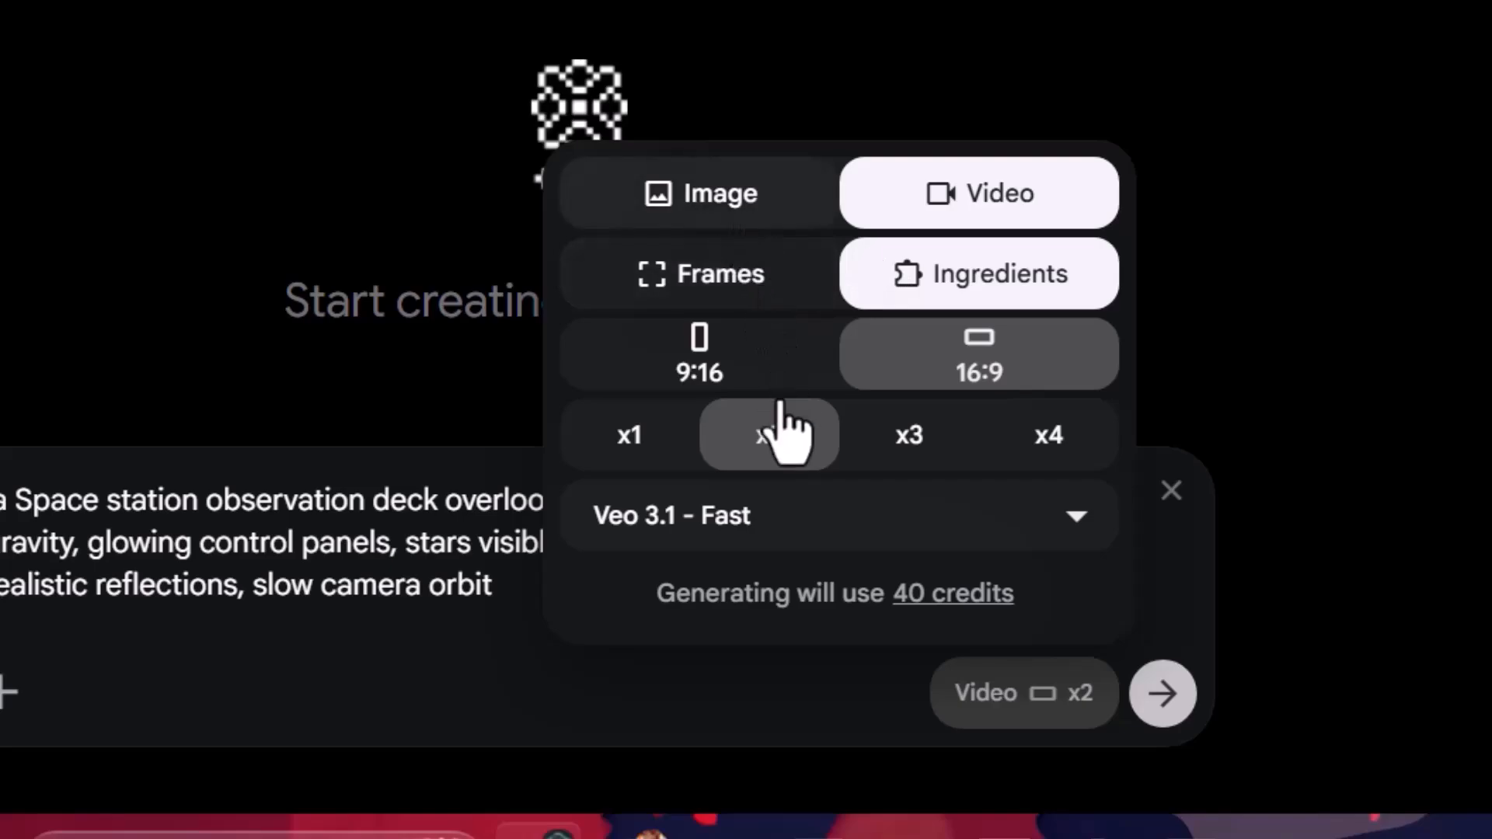
click(775, 516)
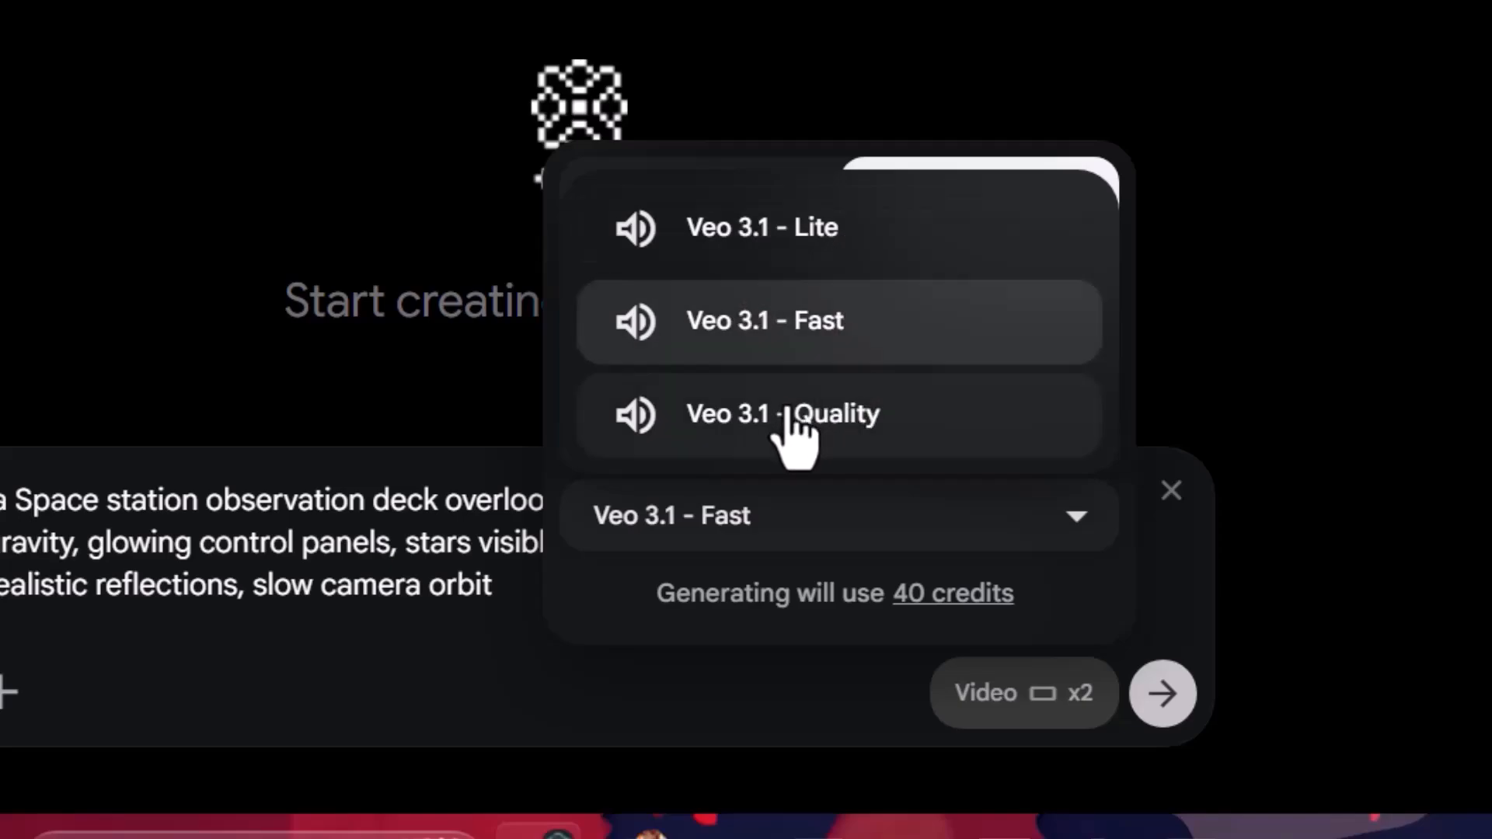
click(800, 342)
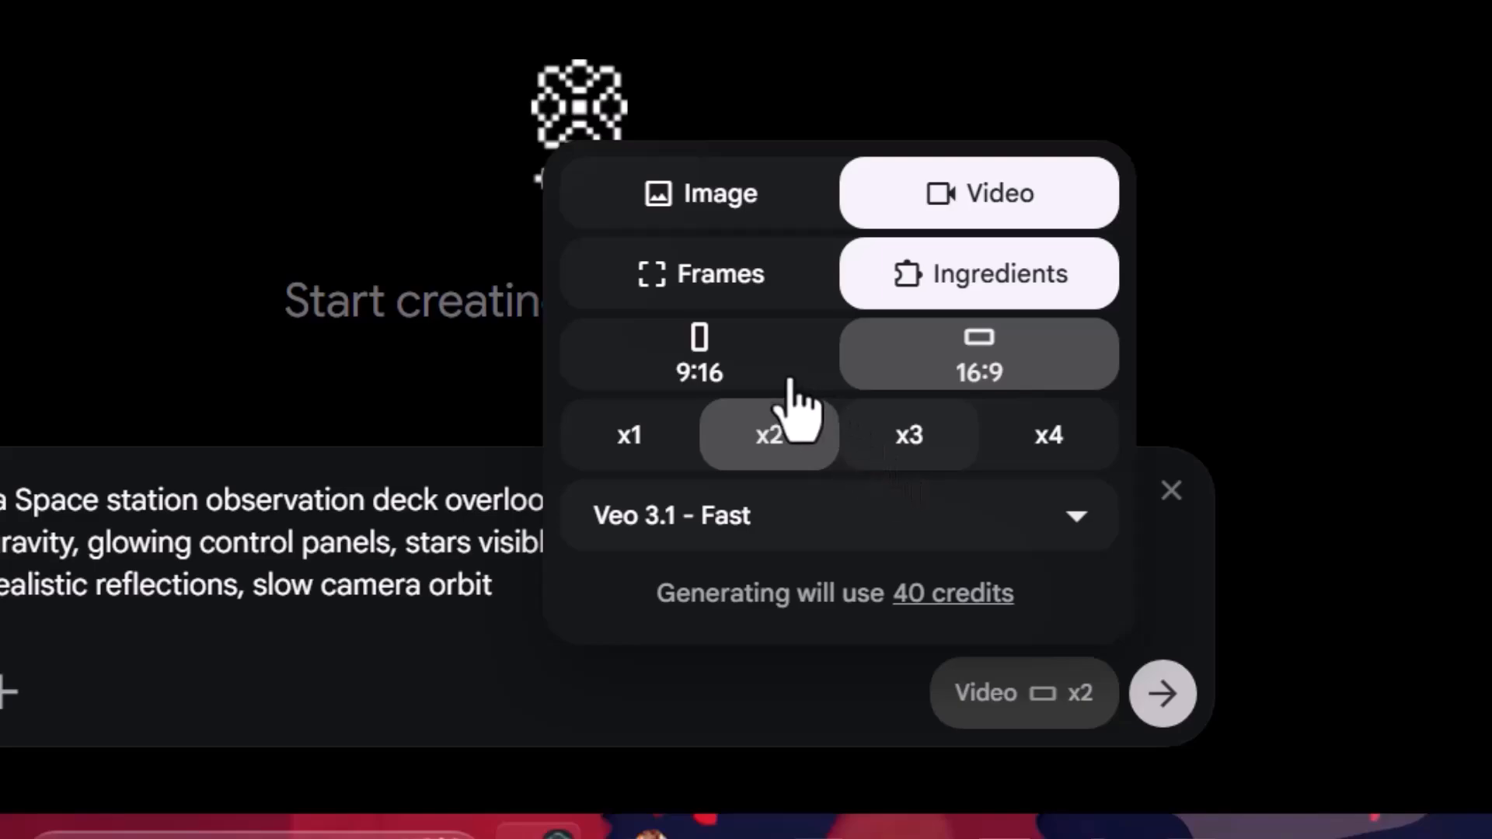
click(735, 388)
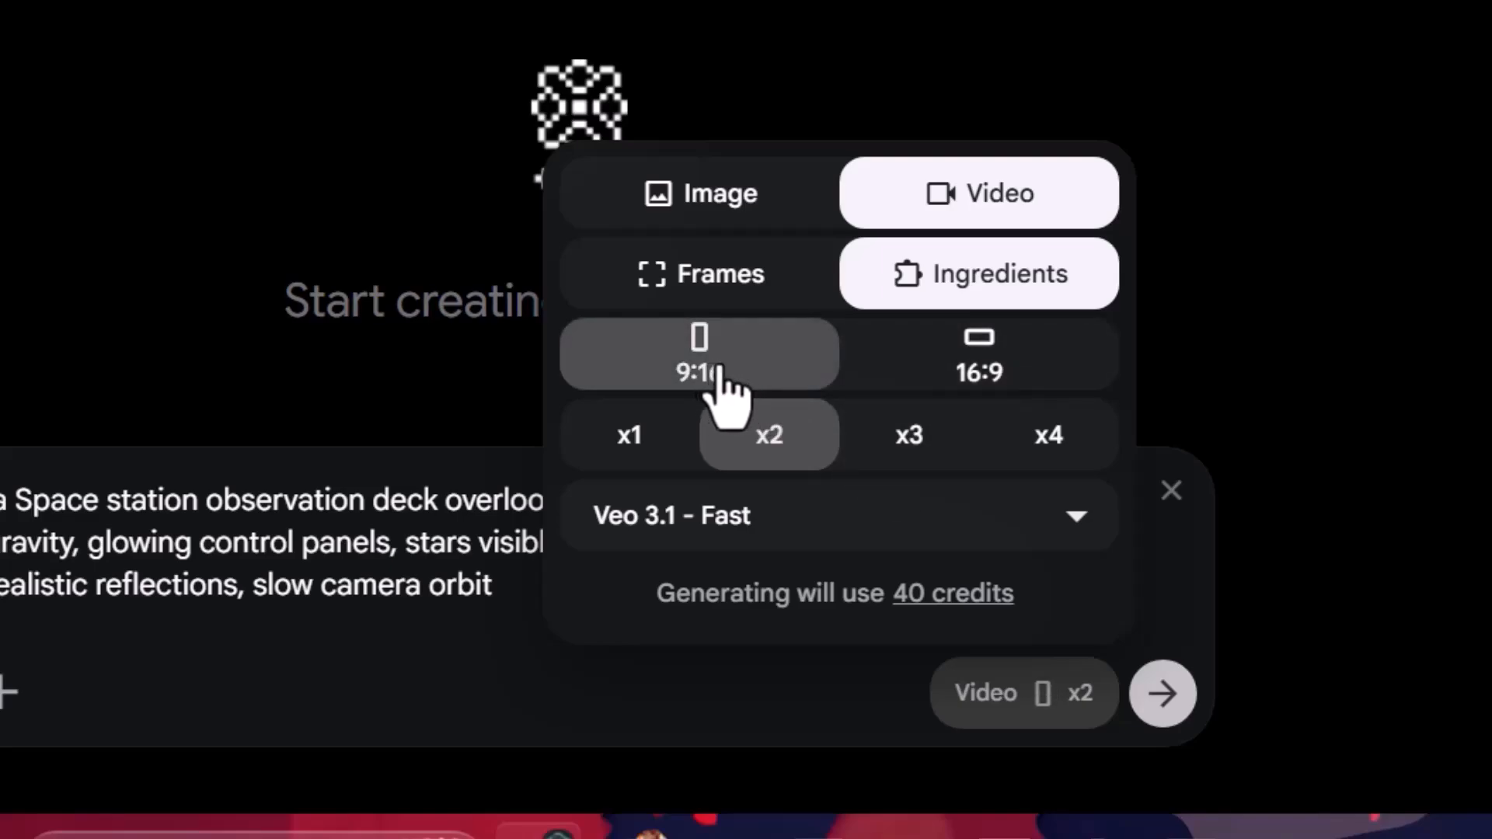
click(931, 359)
click(765, 367)
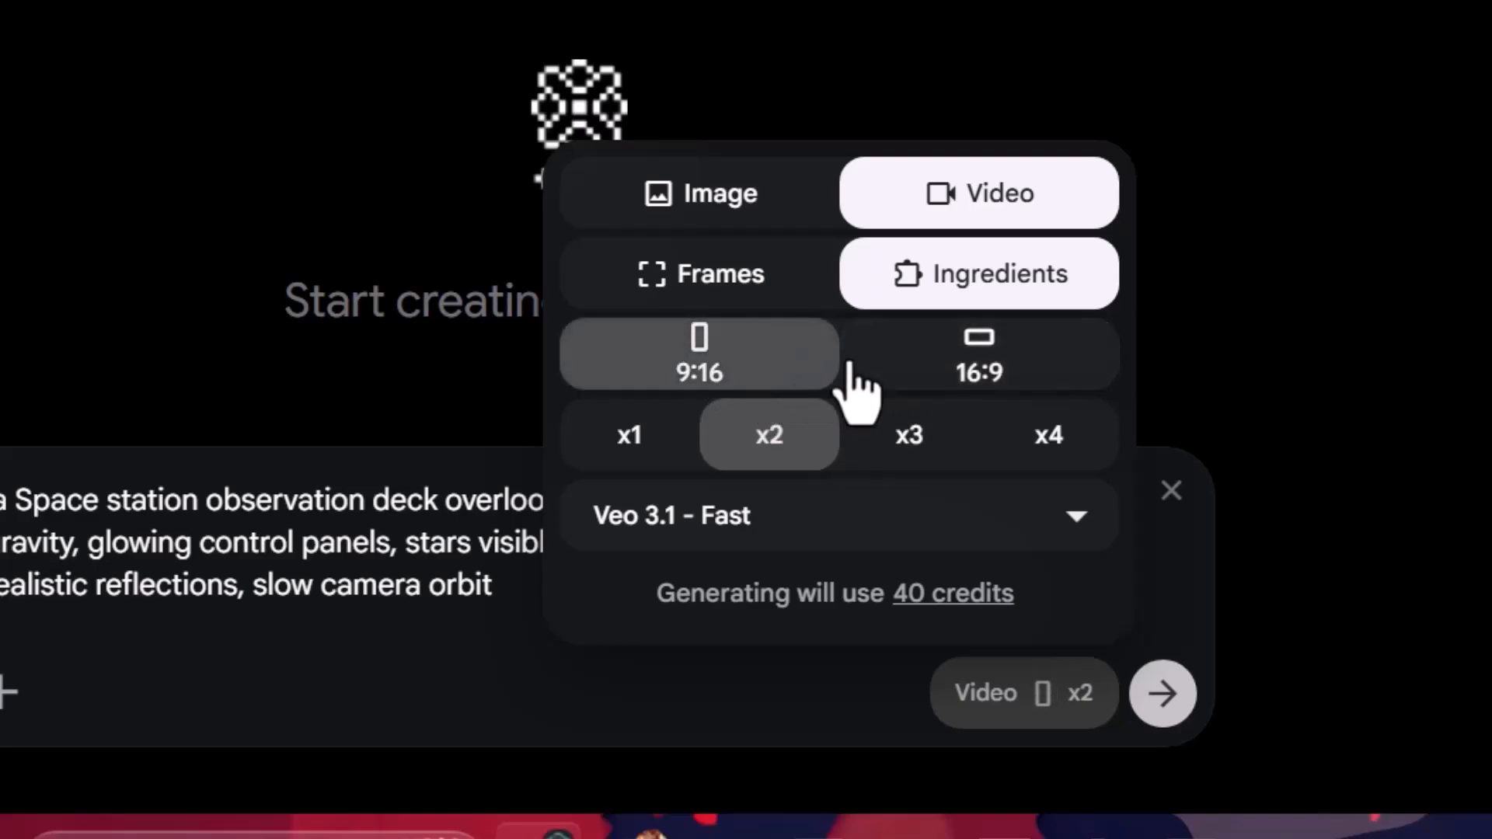
click(927, 366)
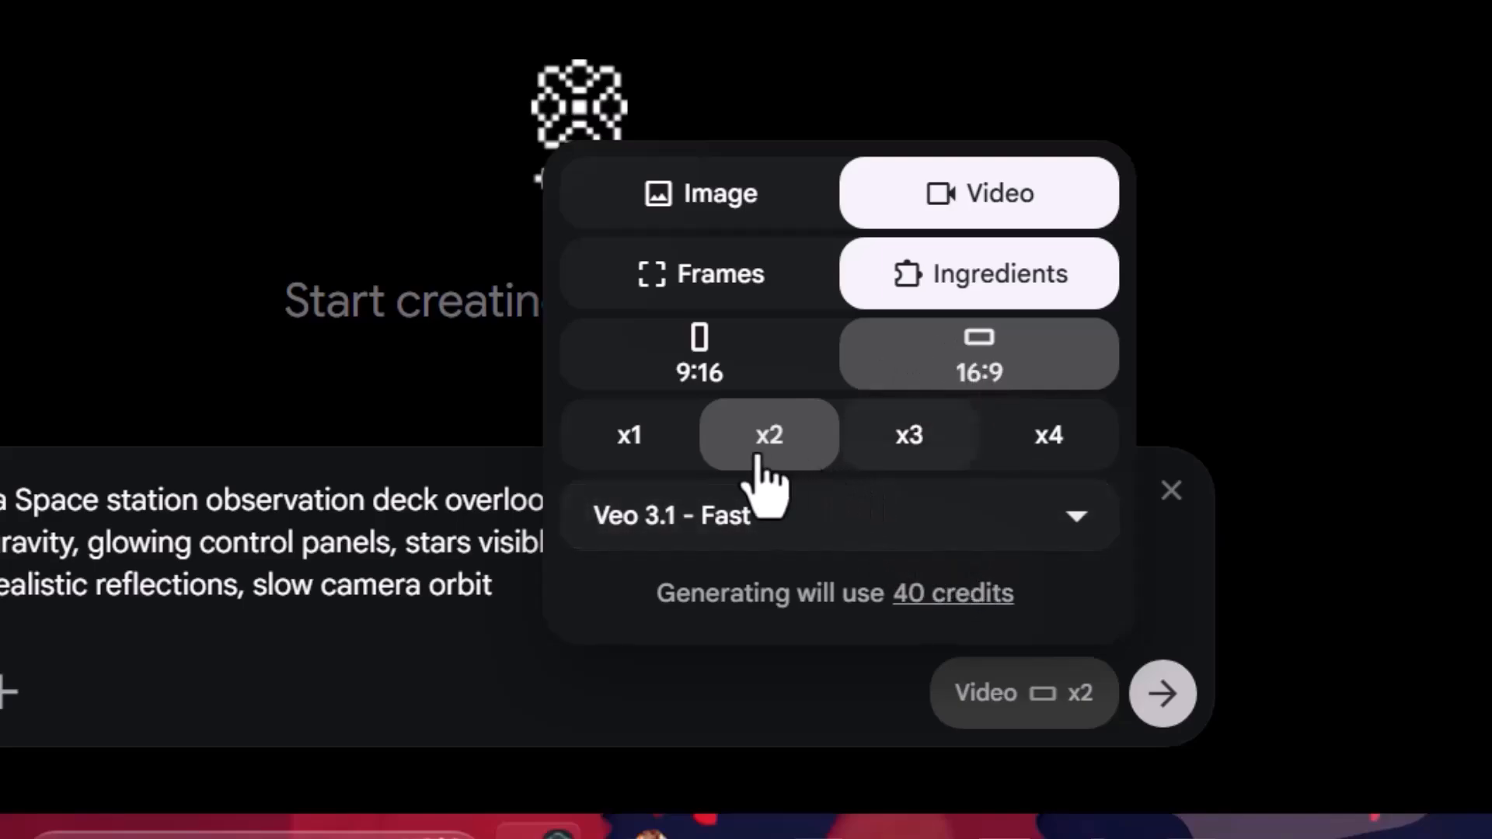
Set the number of outputs to x2 and submit the prompt to generate the videos
click(649, 457)
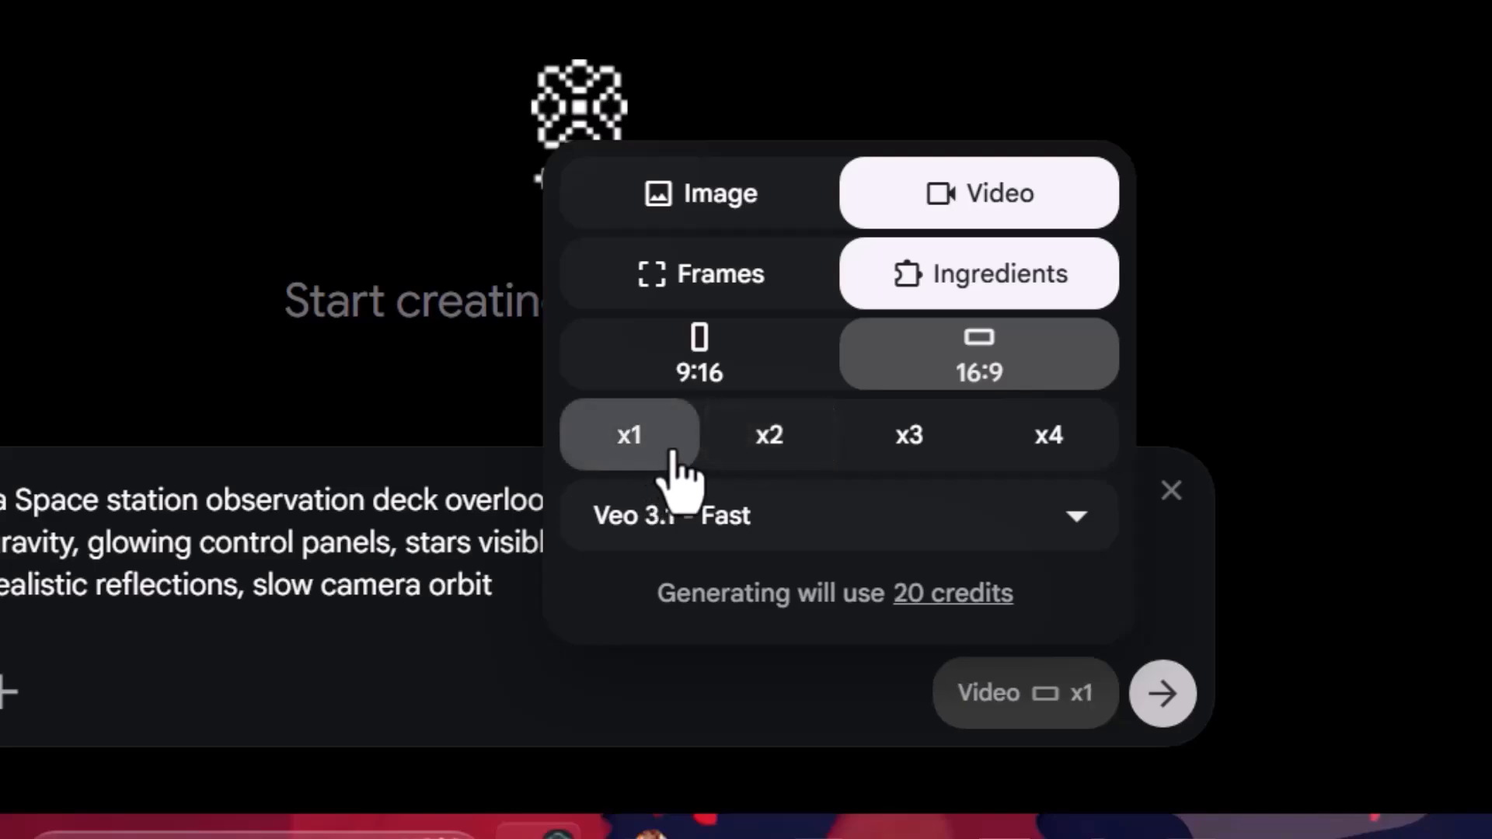
click(773, 466)
click(933, 475)
click(1042, 477)
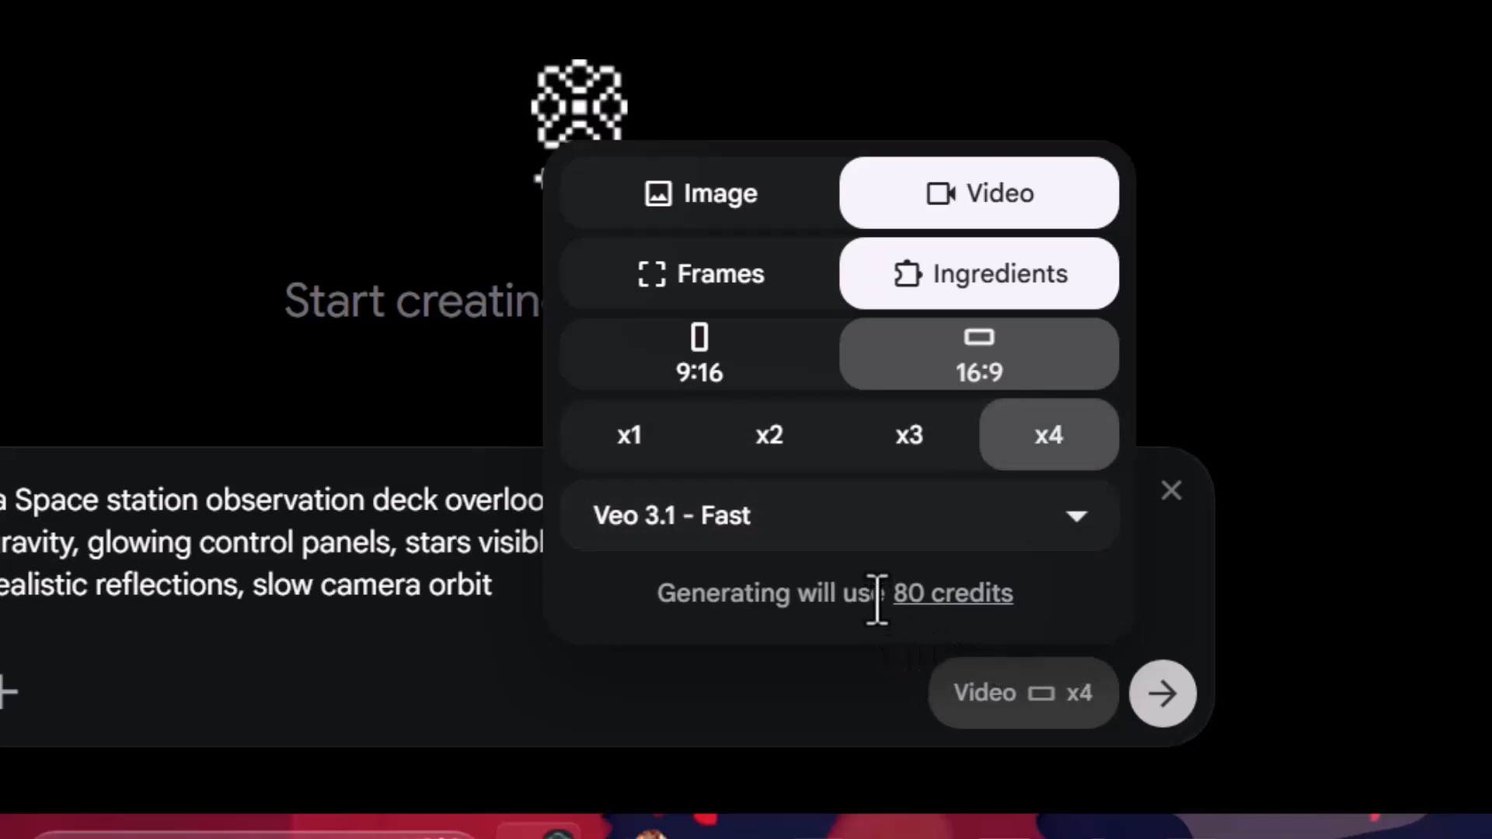
click(787, 443)
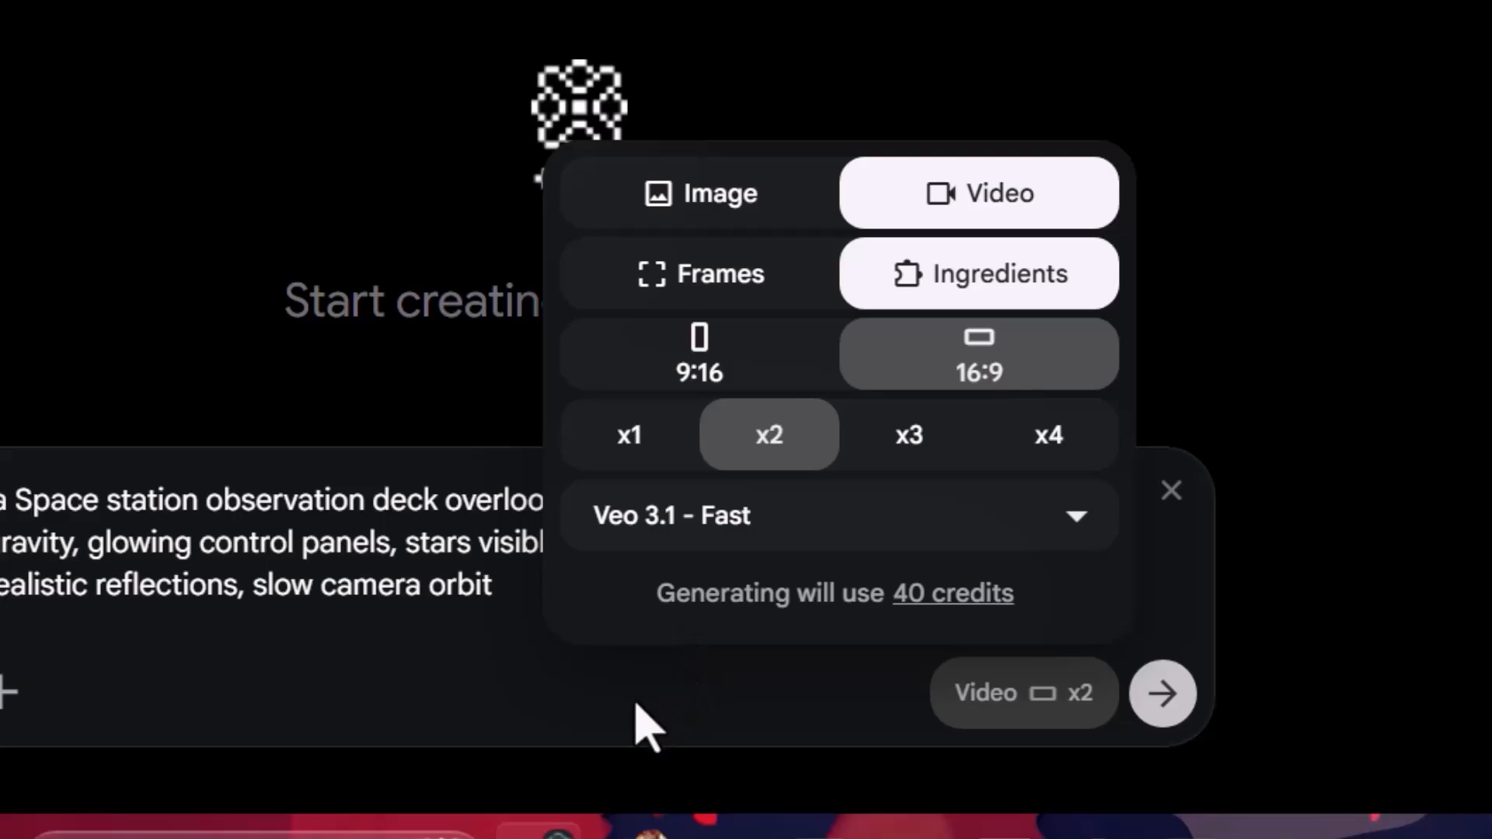
click(636, 704)
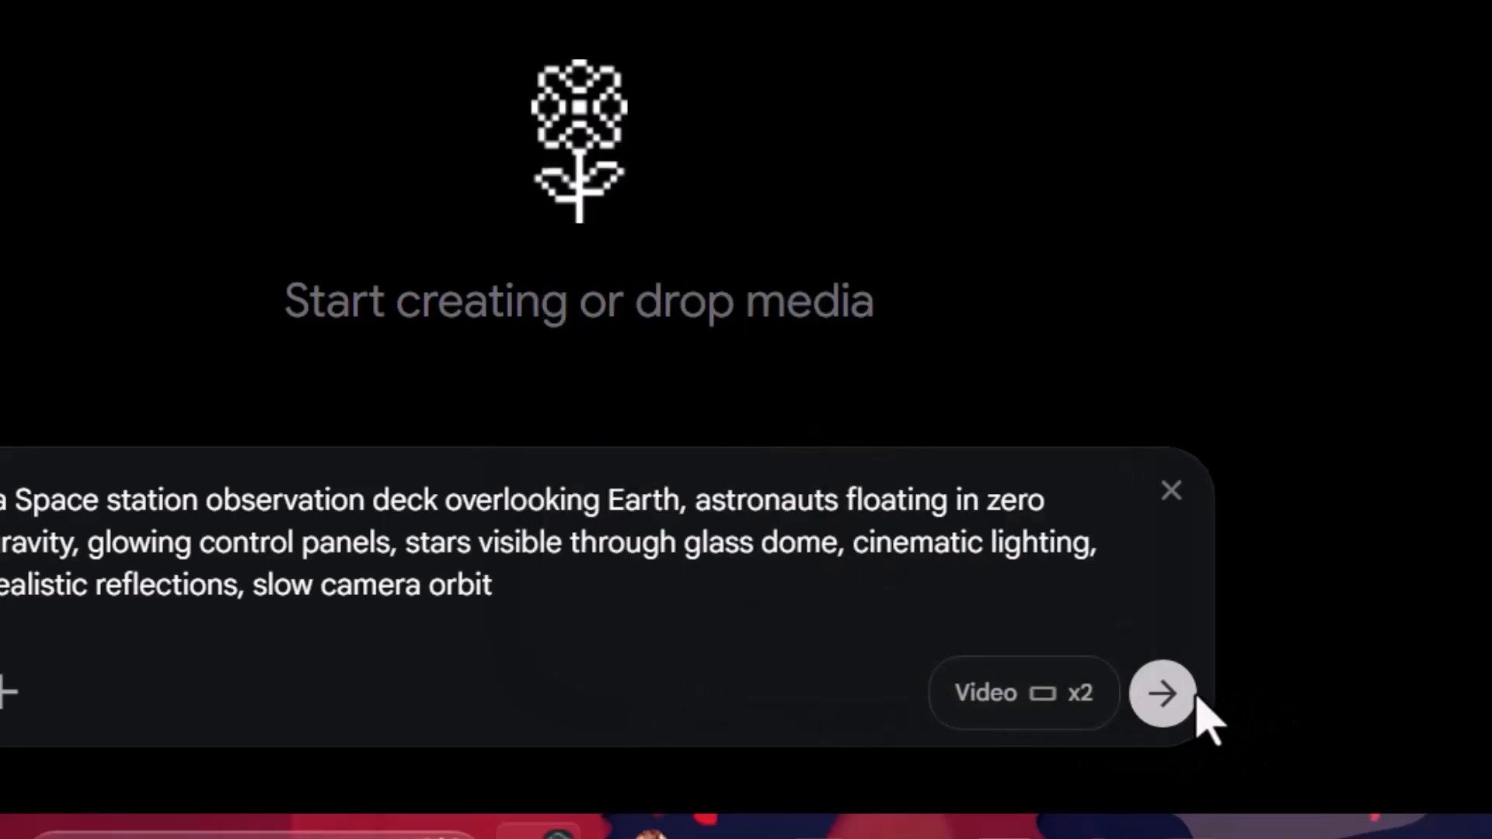
click(1163, 694)
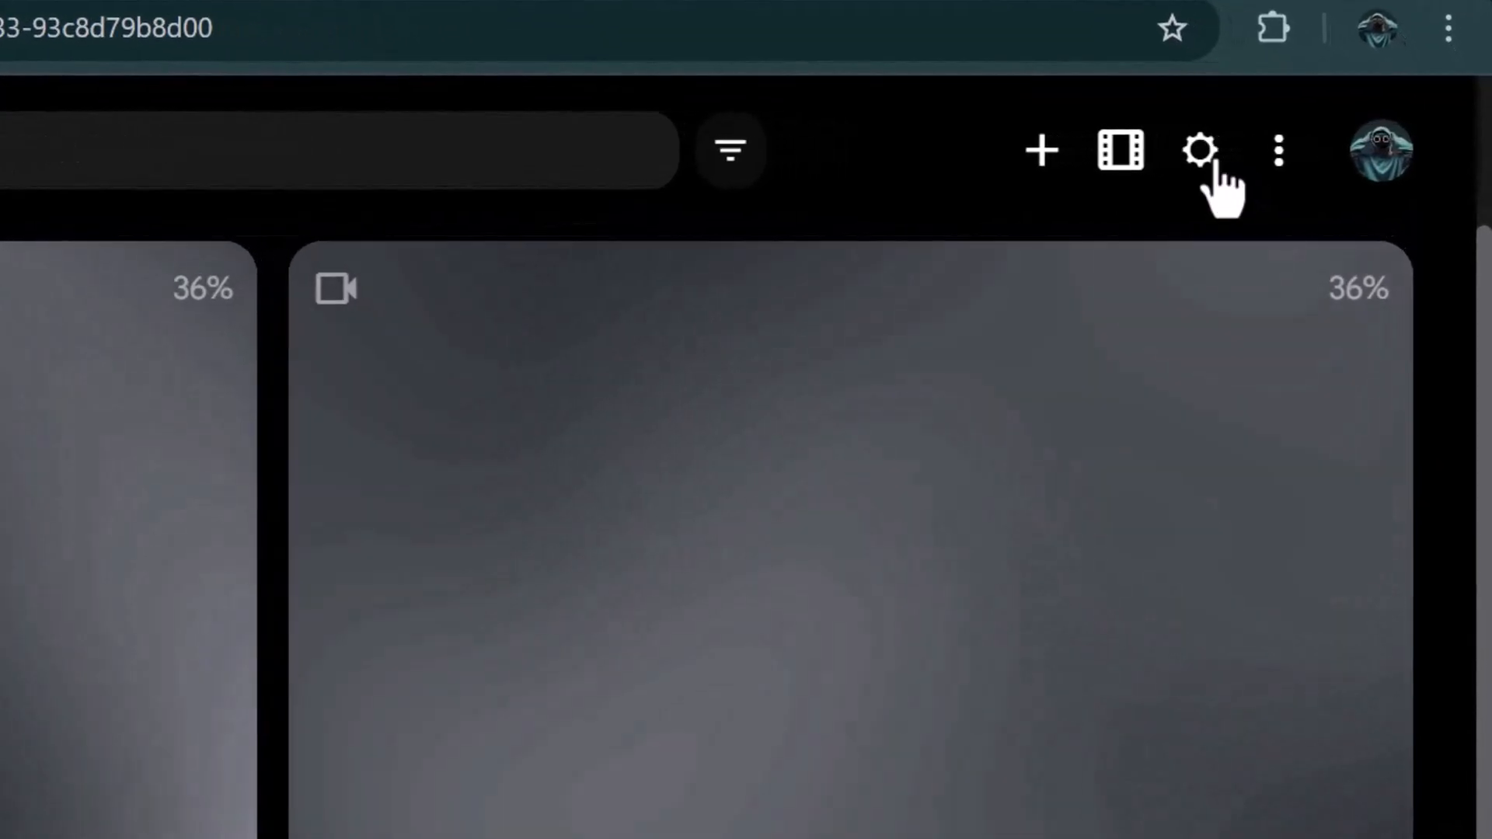
click(1321, 149)
click(1277, 155)
click(1277, 156)
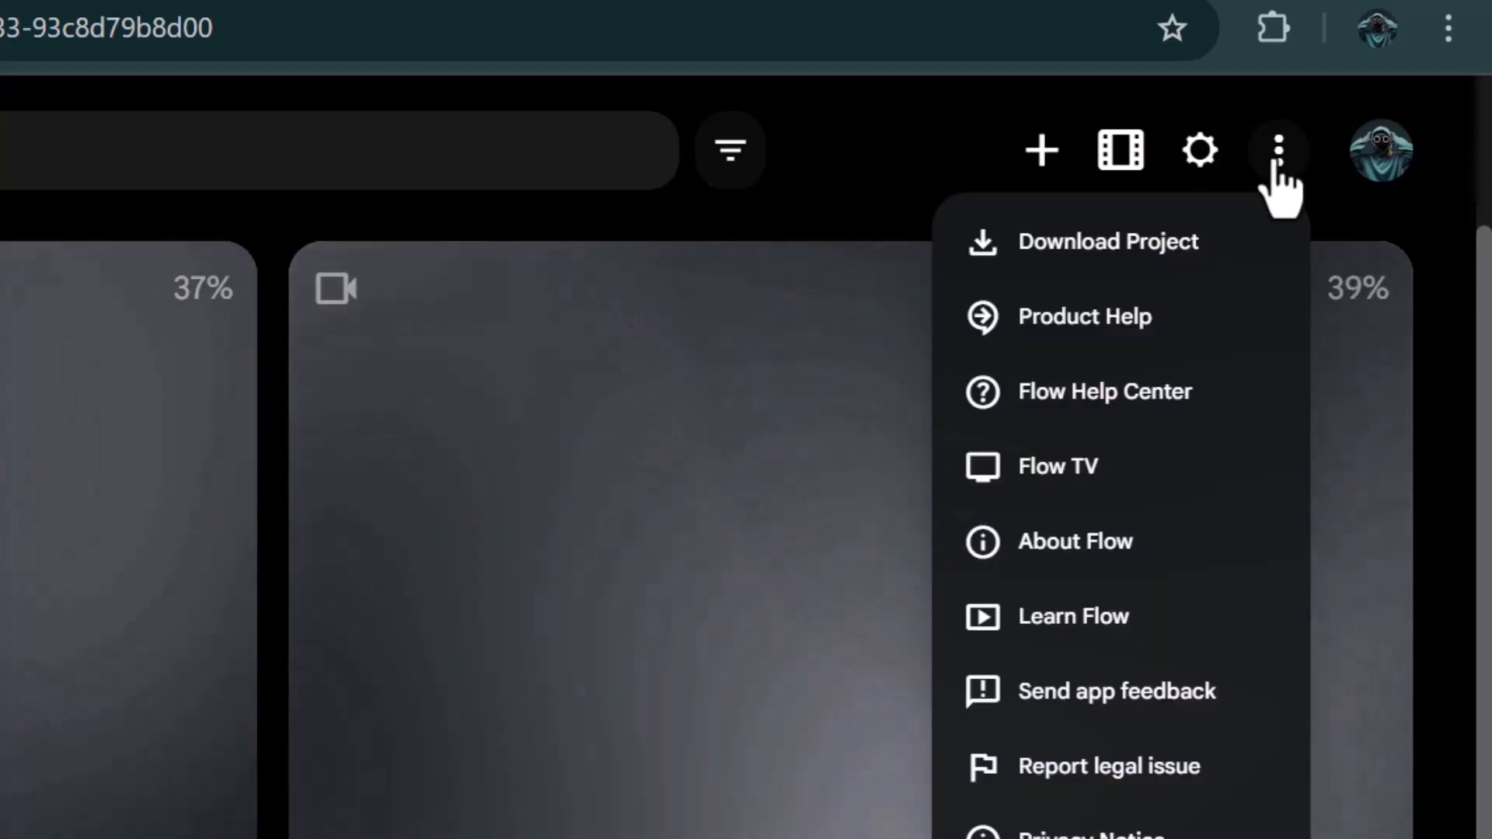
click(1013, 171)
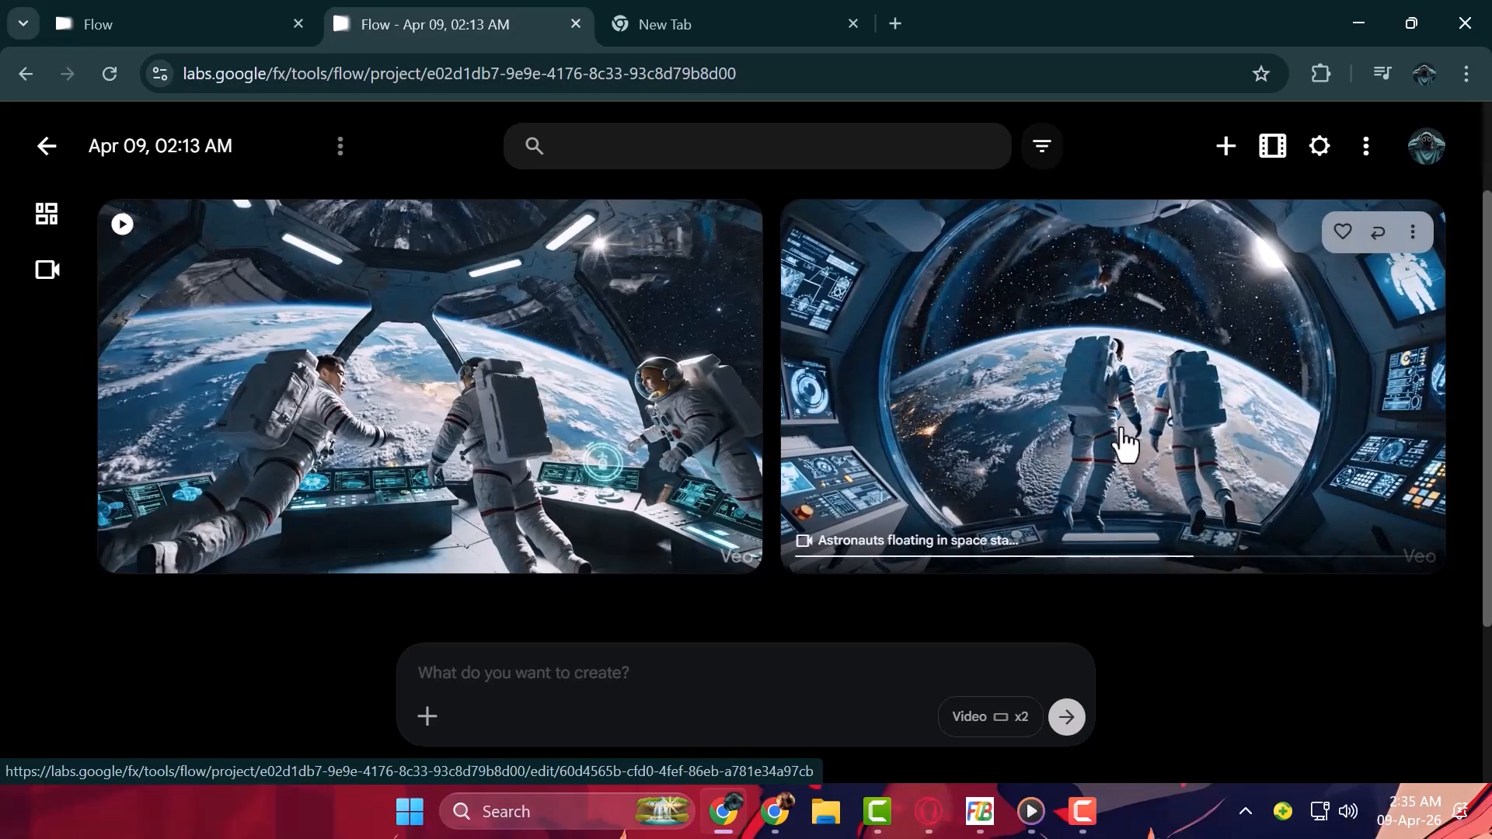
Open the generated video of the two astronauts at the round window and mute its playback
click(1130, 437)
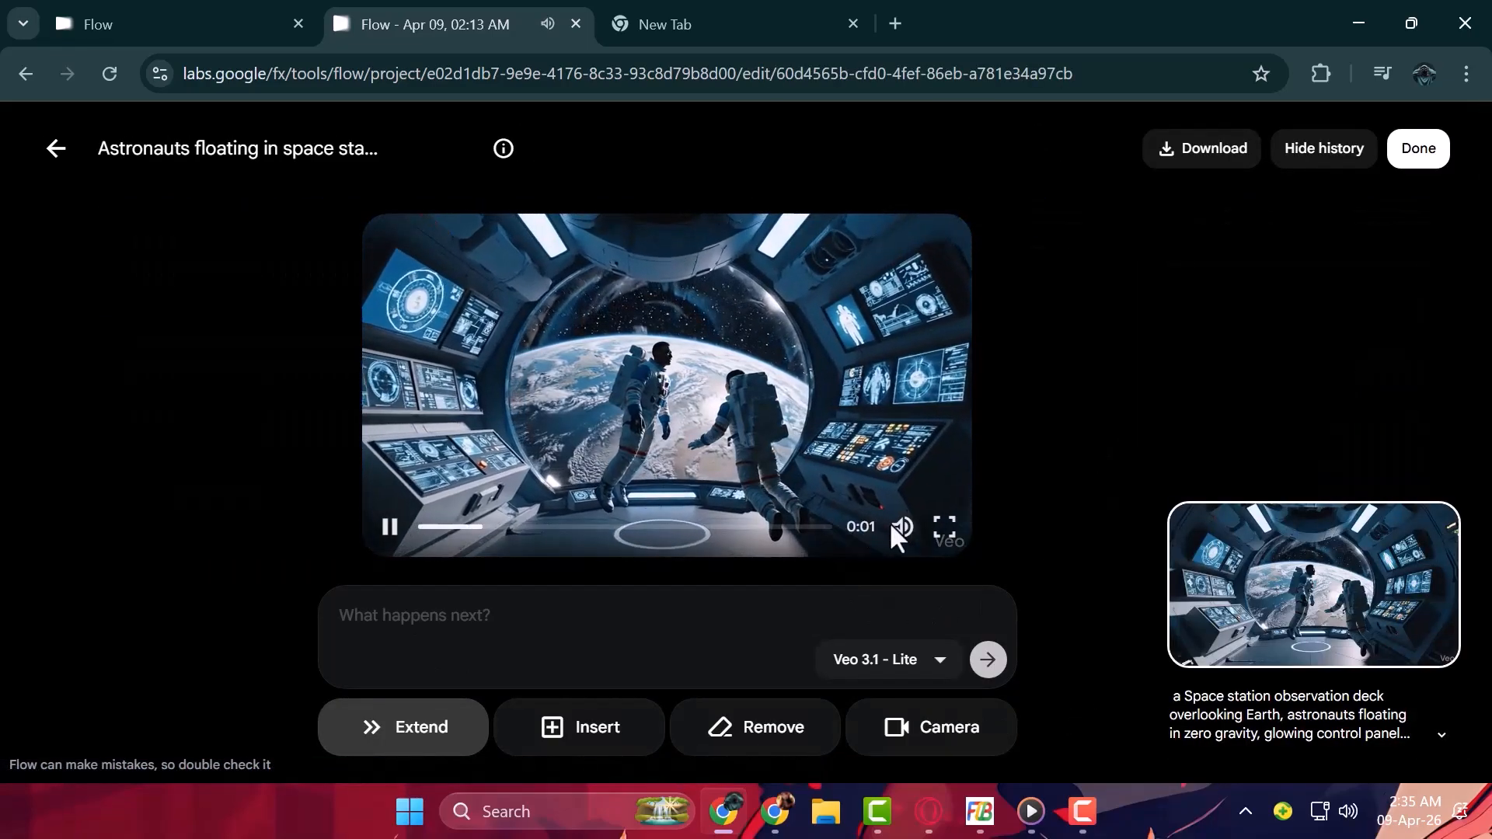
click(901, 527)
click(901, 528)
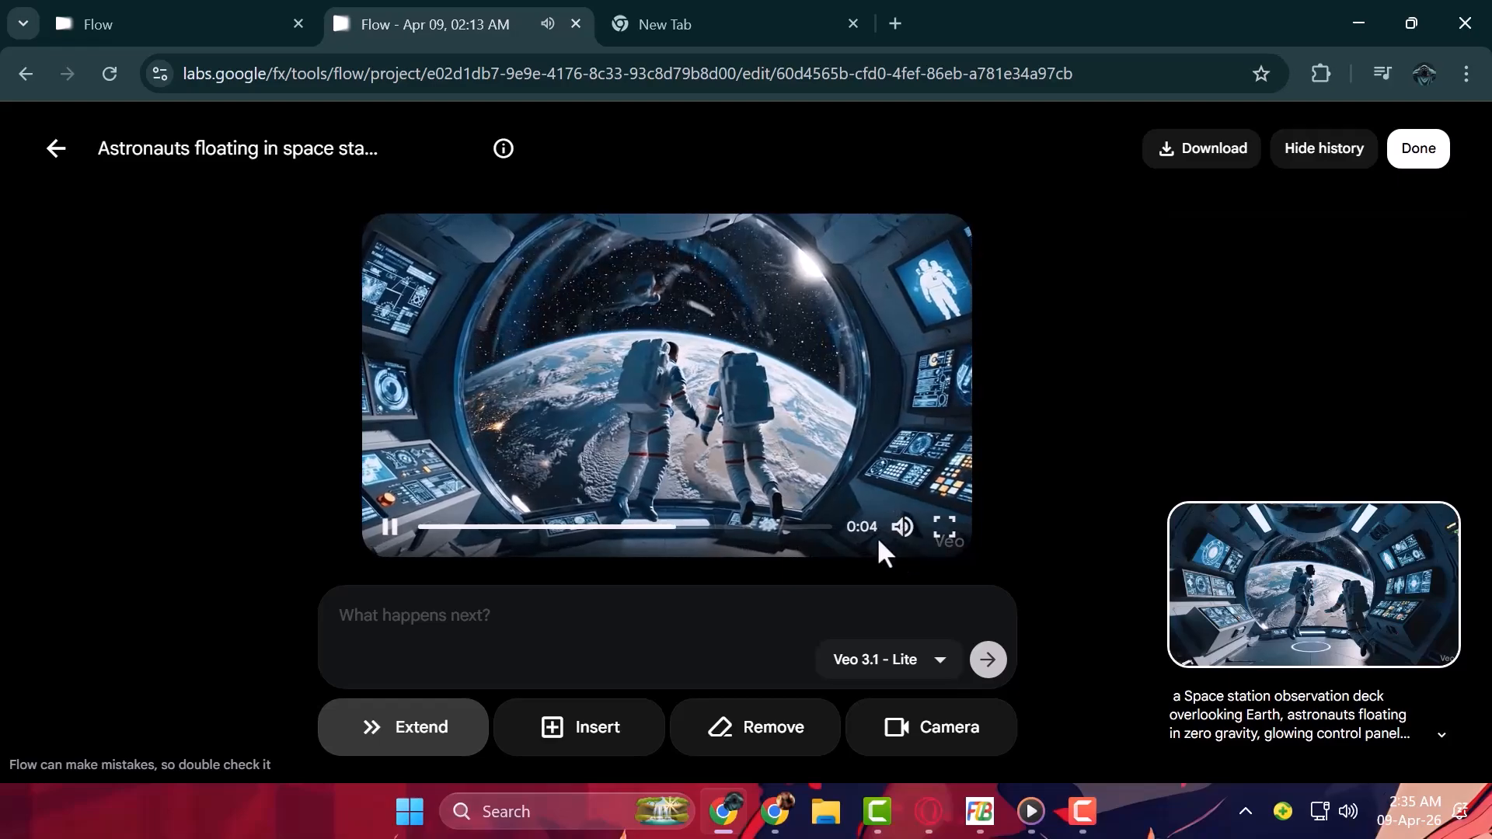
click(903, 528)
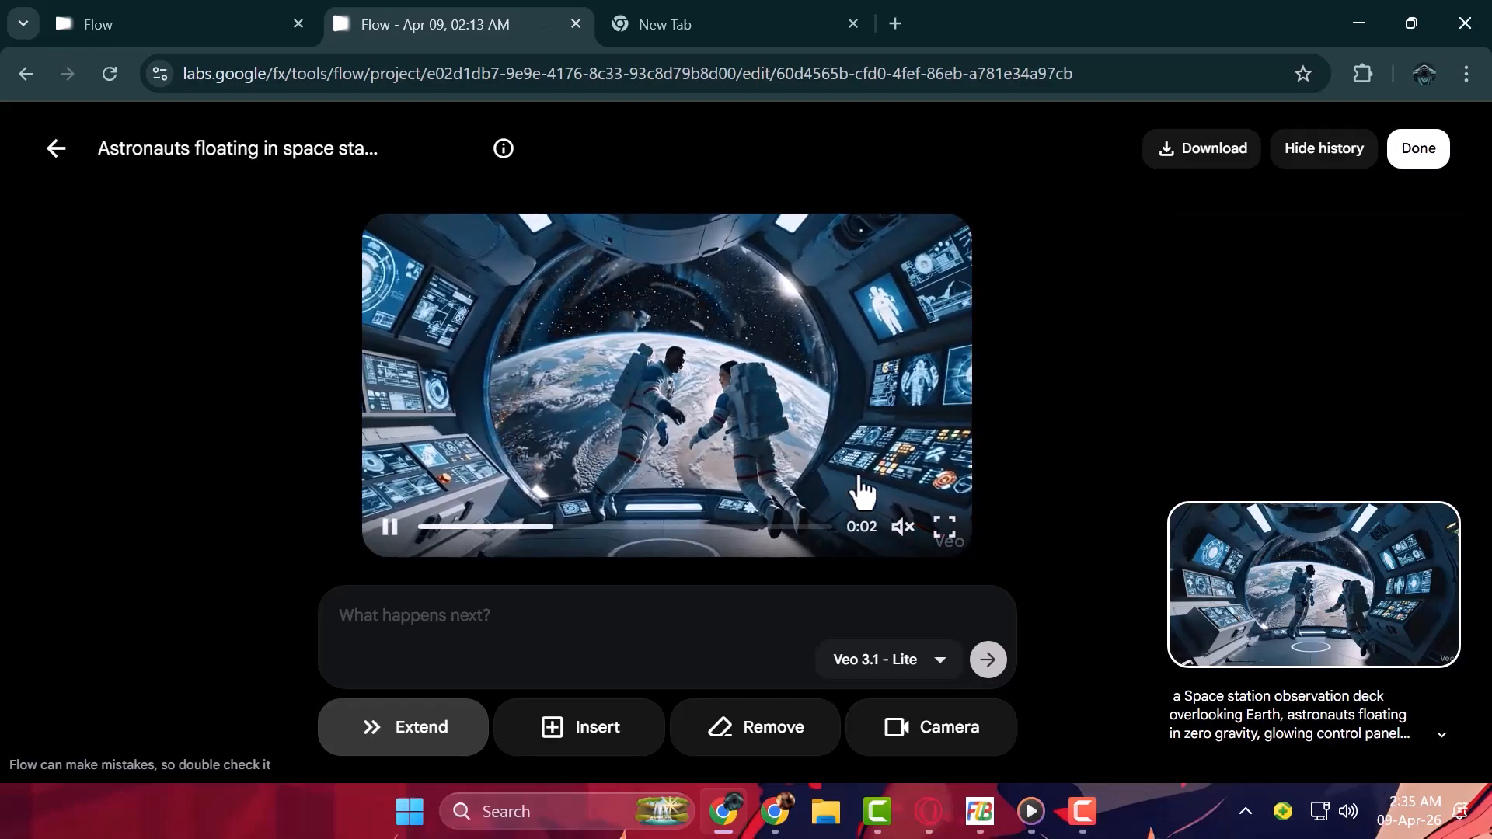
Watch the astronaut video in full screen and return to the project overview
click(947, 547)
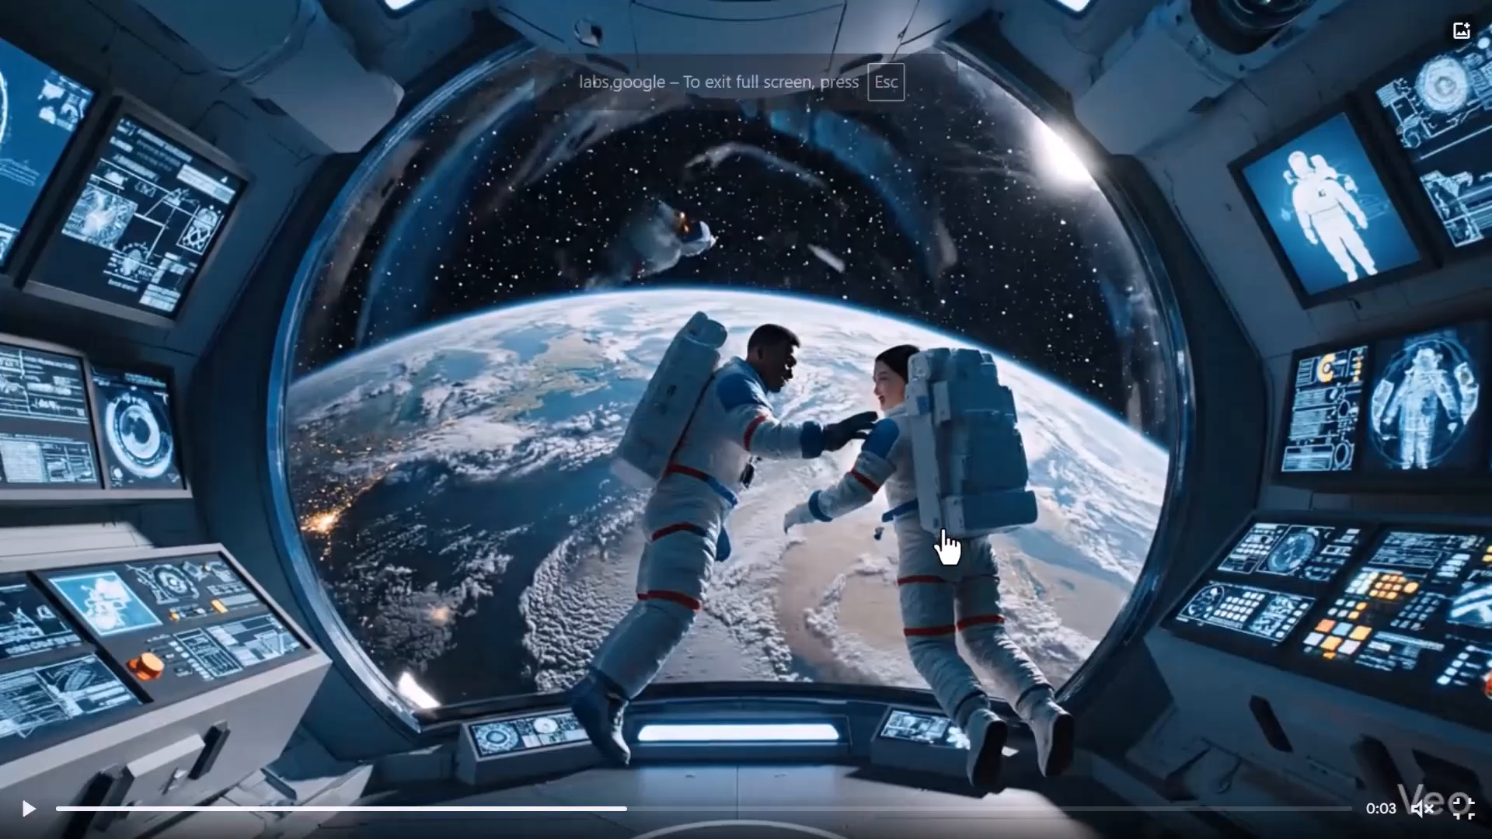
click(774, 583)
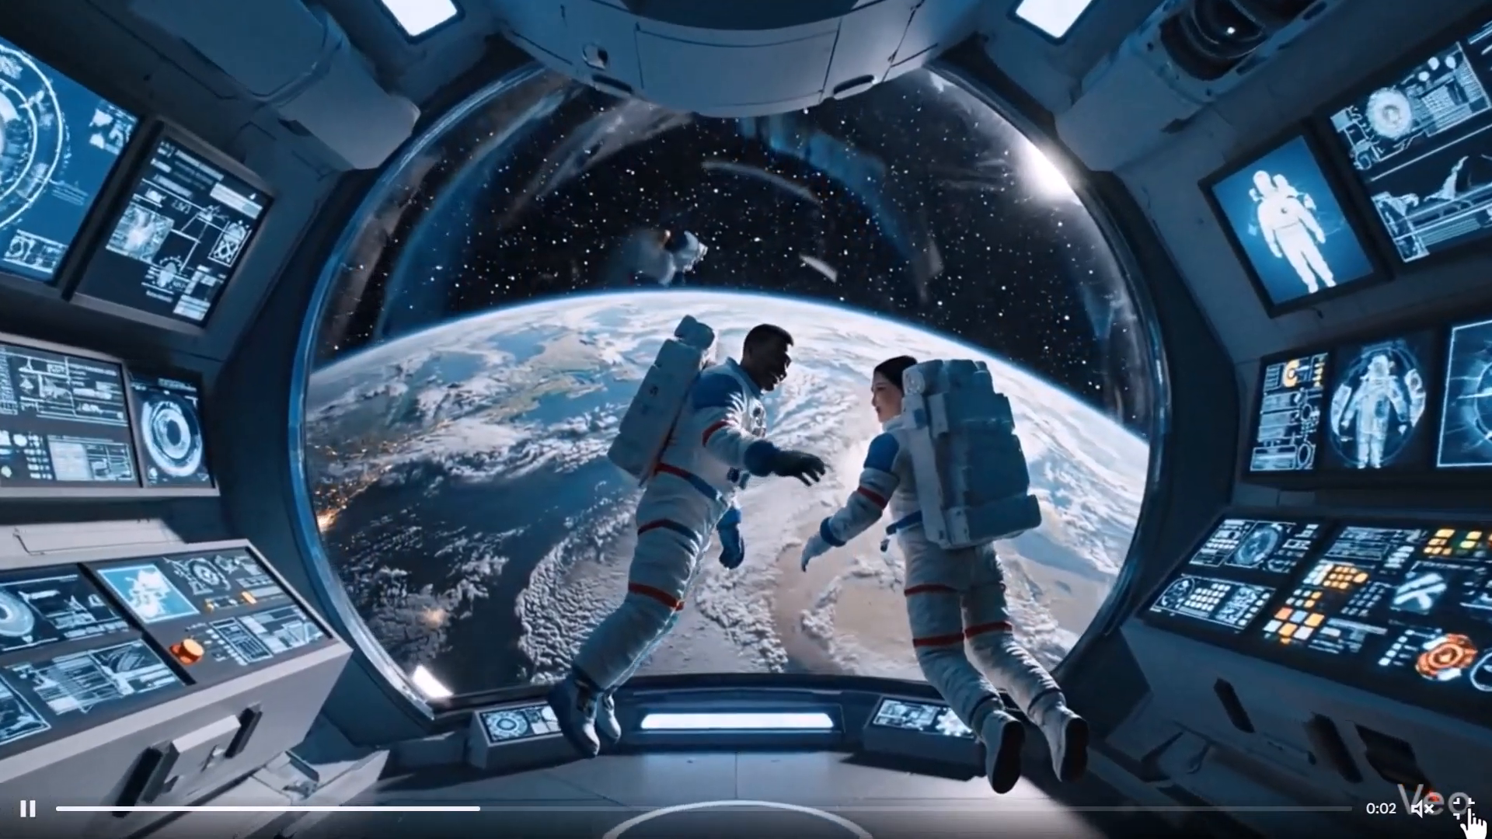
click(1464, 812)
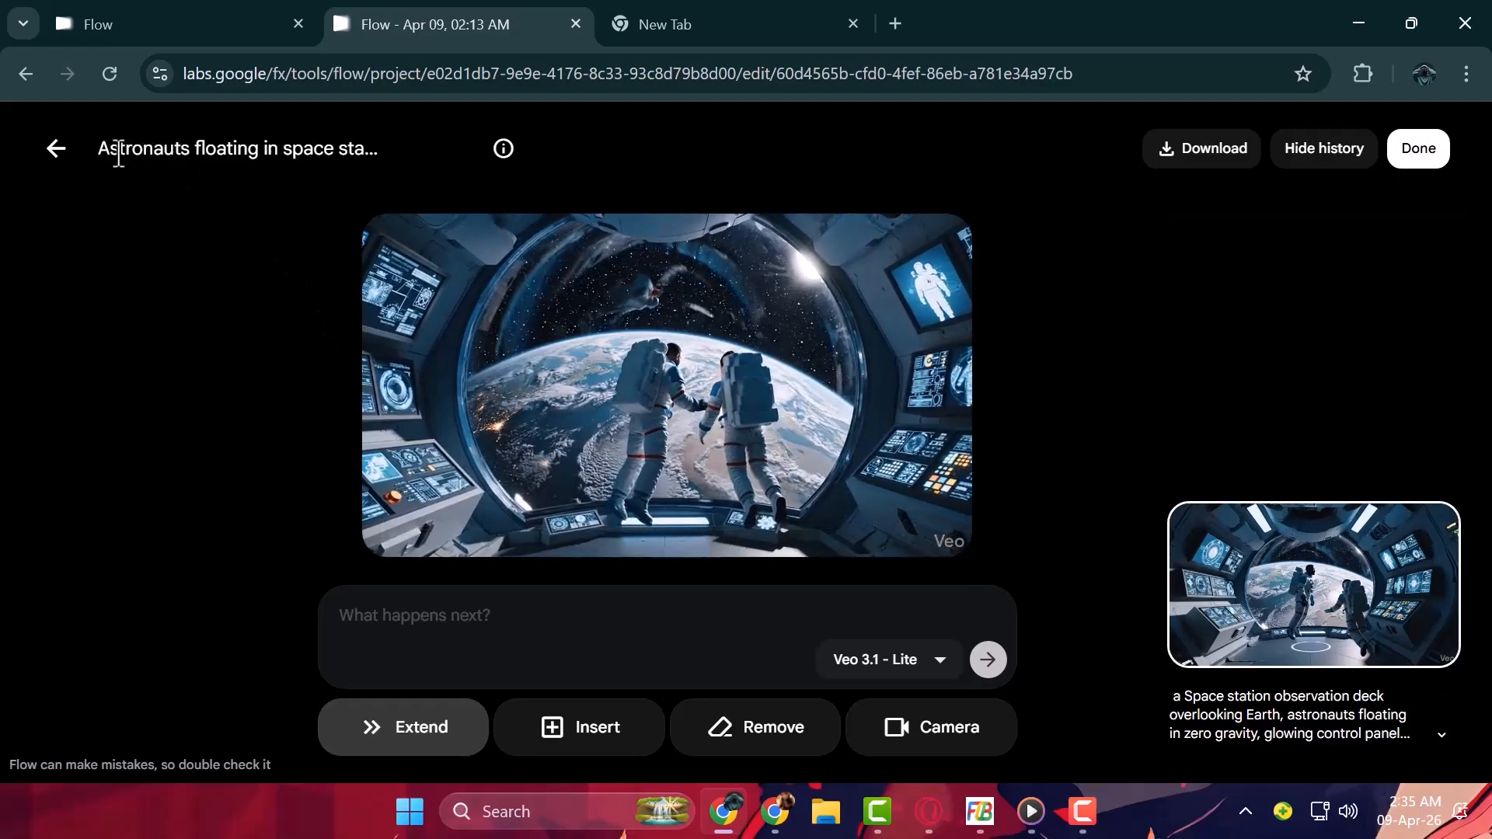
click(56, 148)
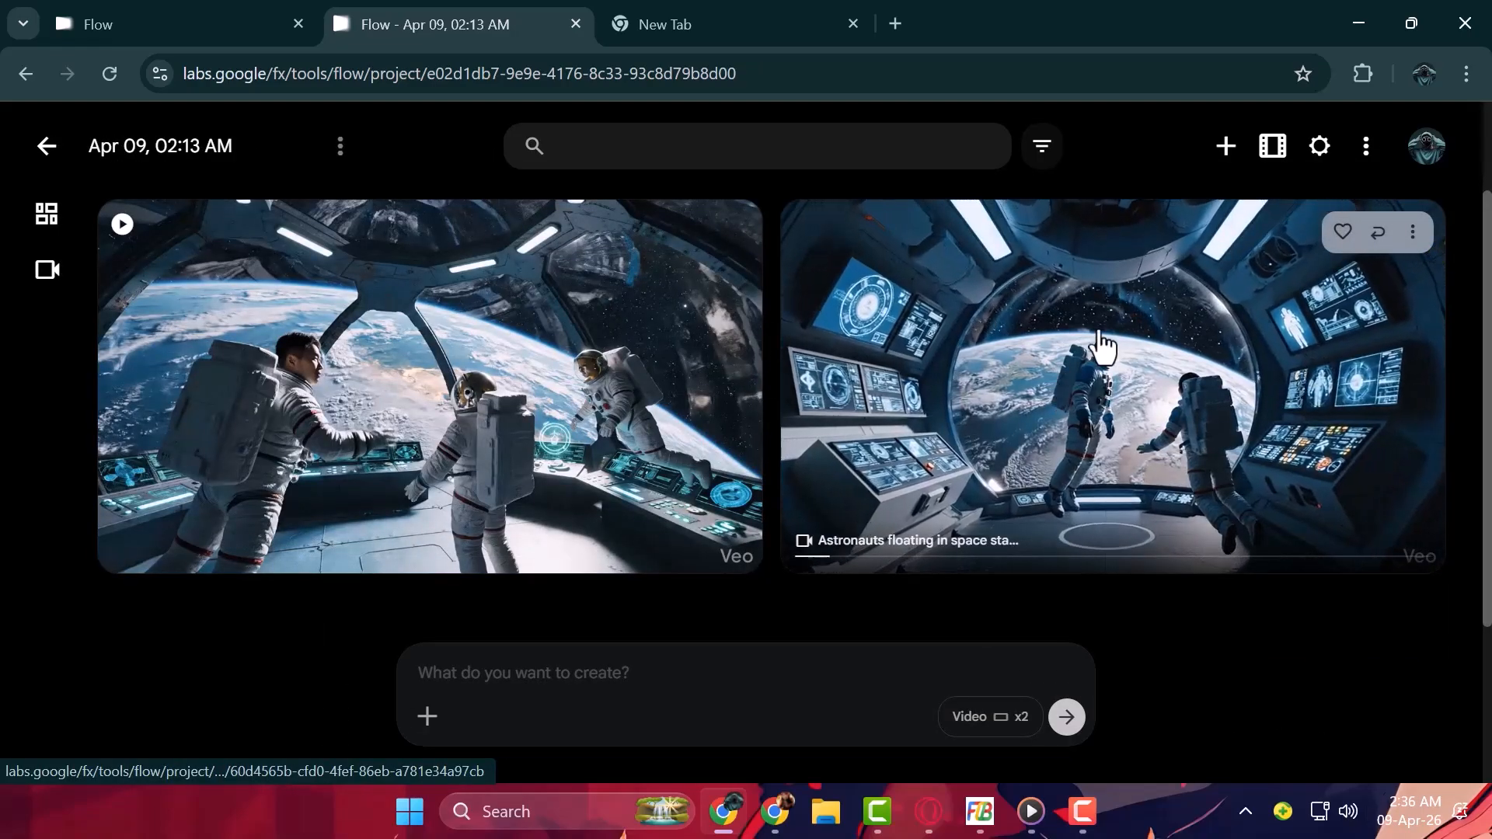
Open the video of two astronauts at the round window and extend it with a prompt describing a futuristic open concept office in the year 2050
click(1412, 234)
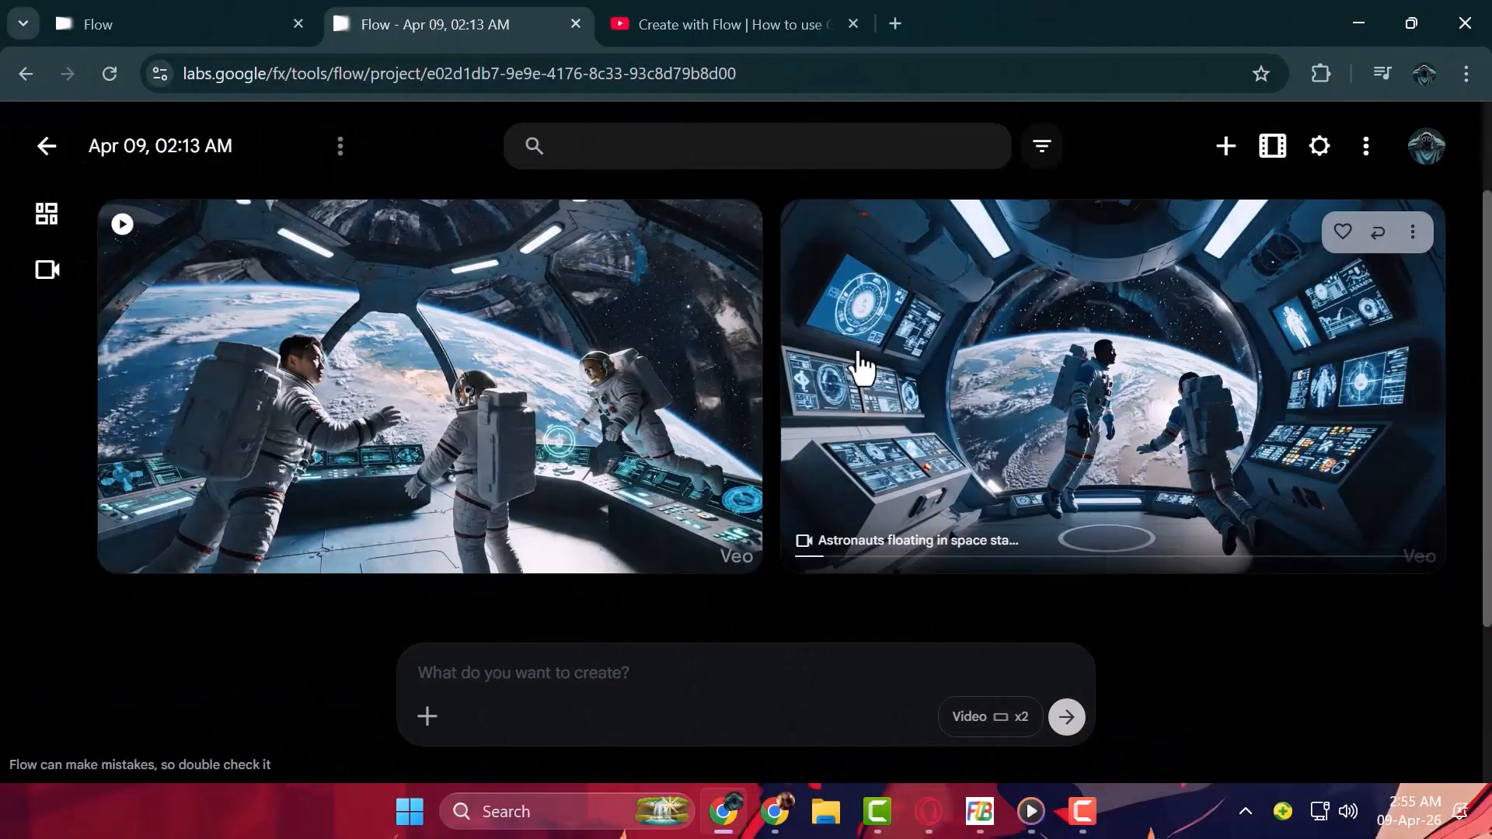
click(861, 366)
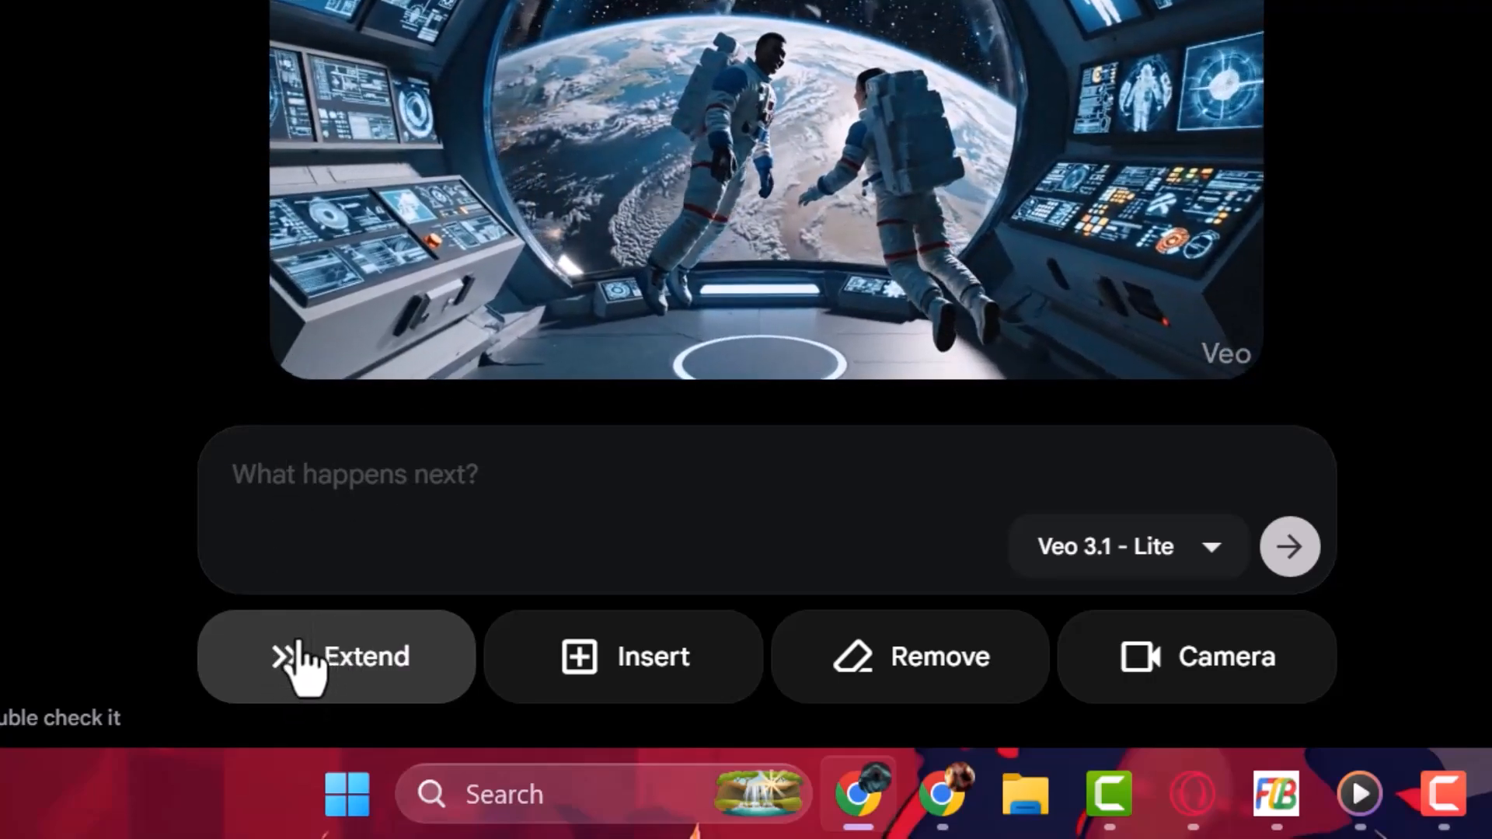
click(383, 474)
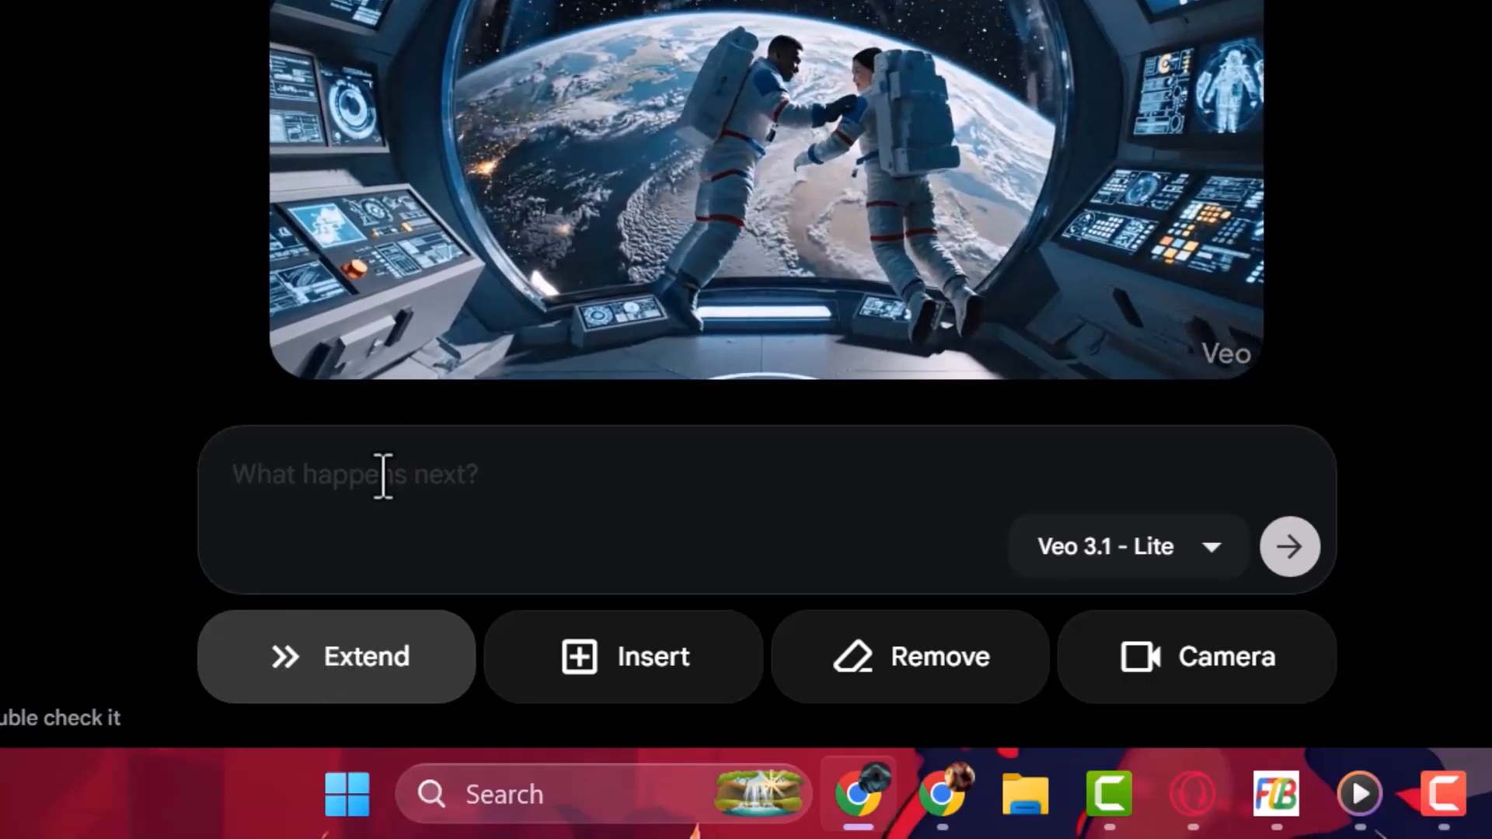
text(a futuristic open concept office in the year 2050. The scene includes clean white architecture, floating holographic displays above transparent desks, small service robots moving between workstations, soft blue ambient lighting, and massive glass windows showing a futuristic skyline filled with flying vehicles)
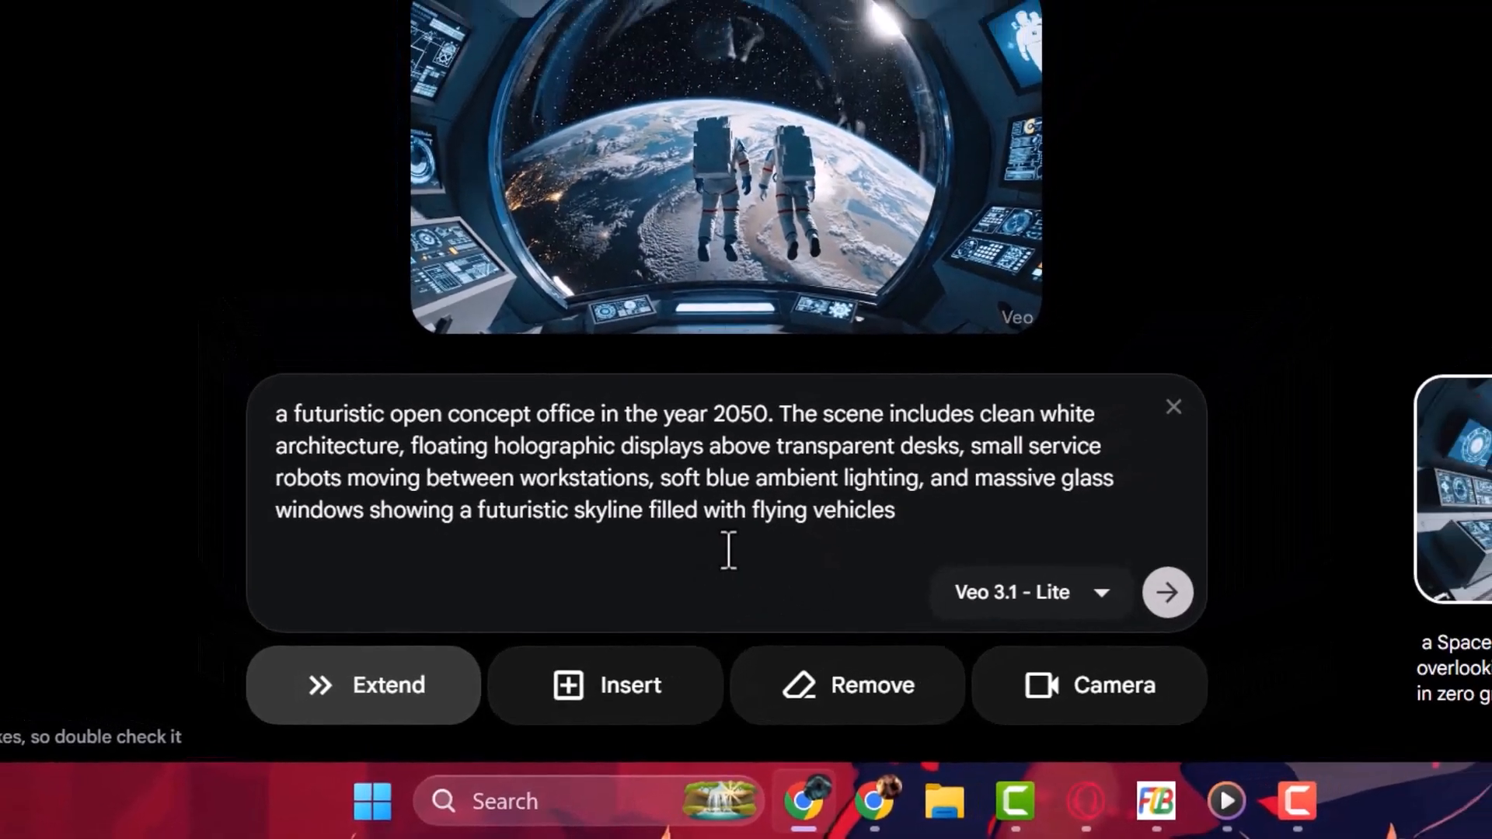
click(1290, 547)
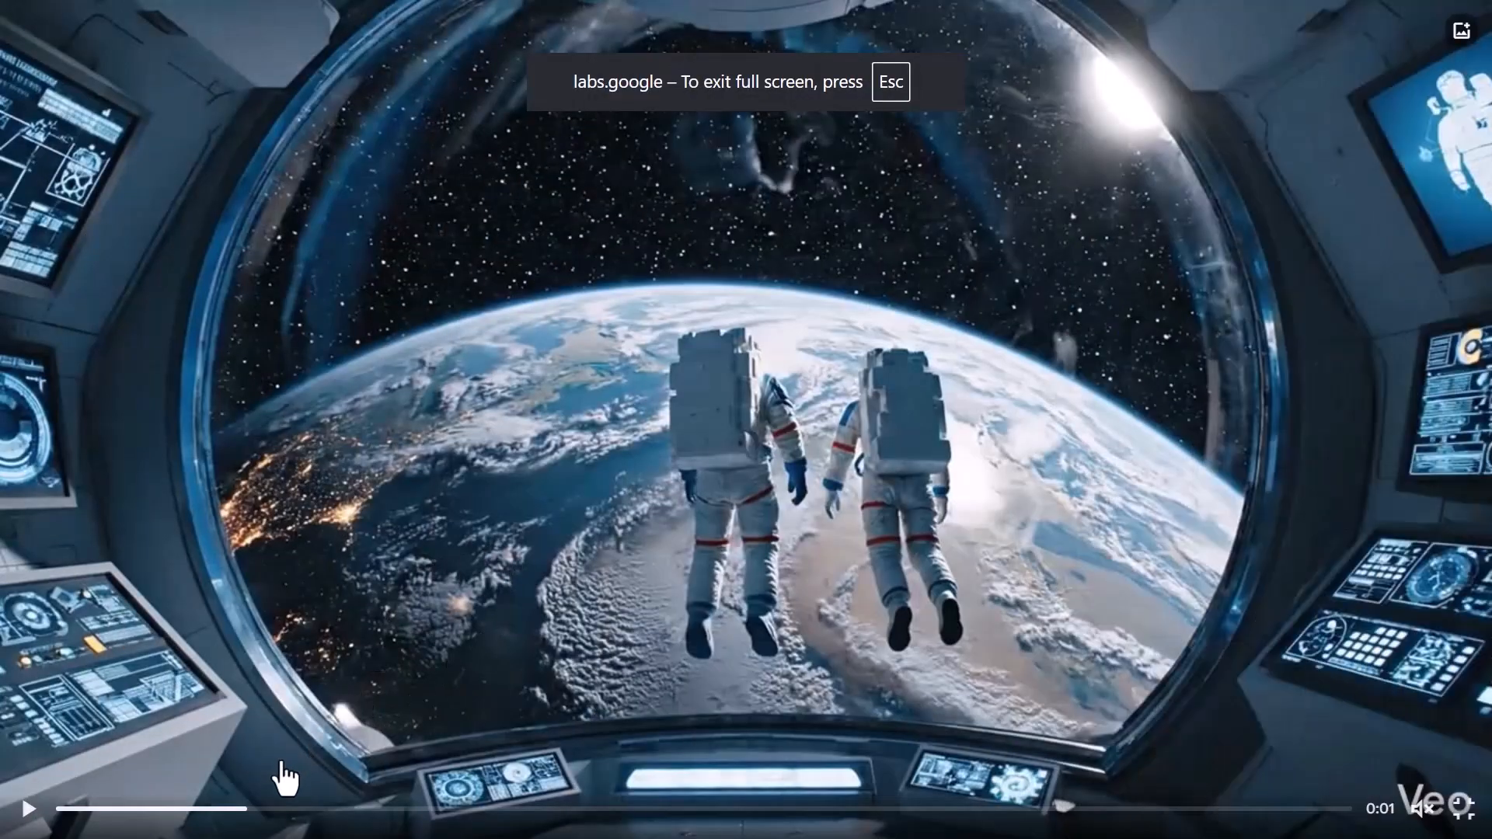
Play the extended astronaut video from the beginning in full screen and return to the editor
drag(240, 818, 31, 814)
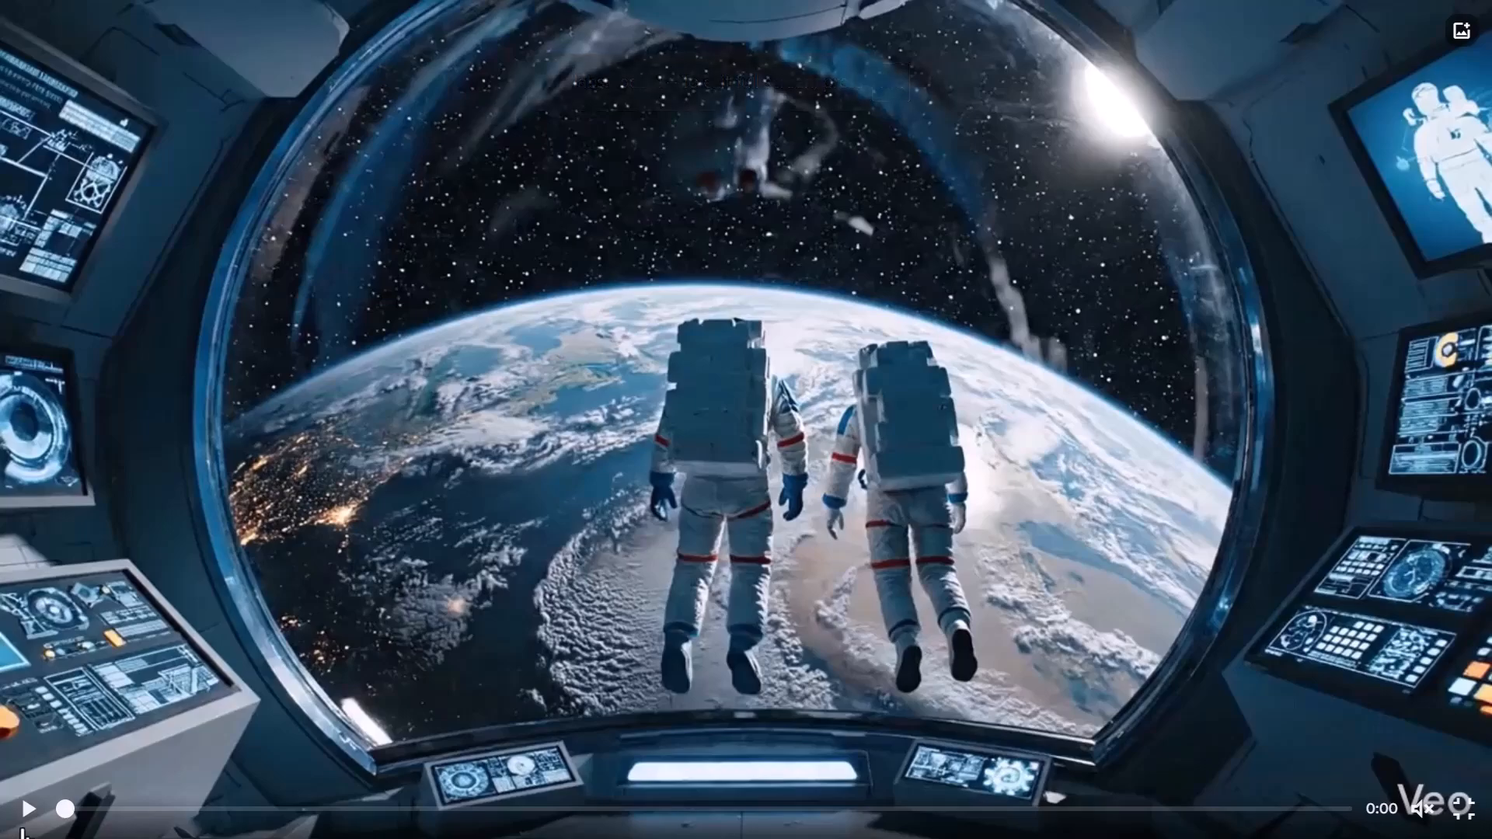
click(26, 824)
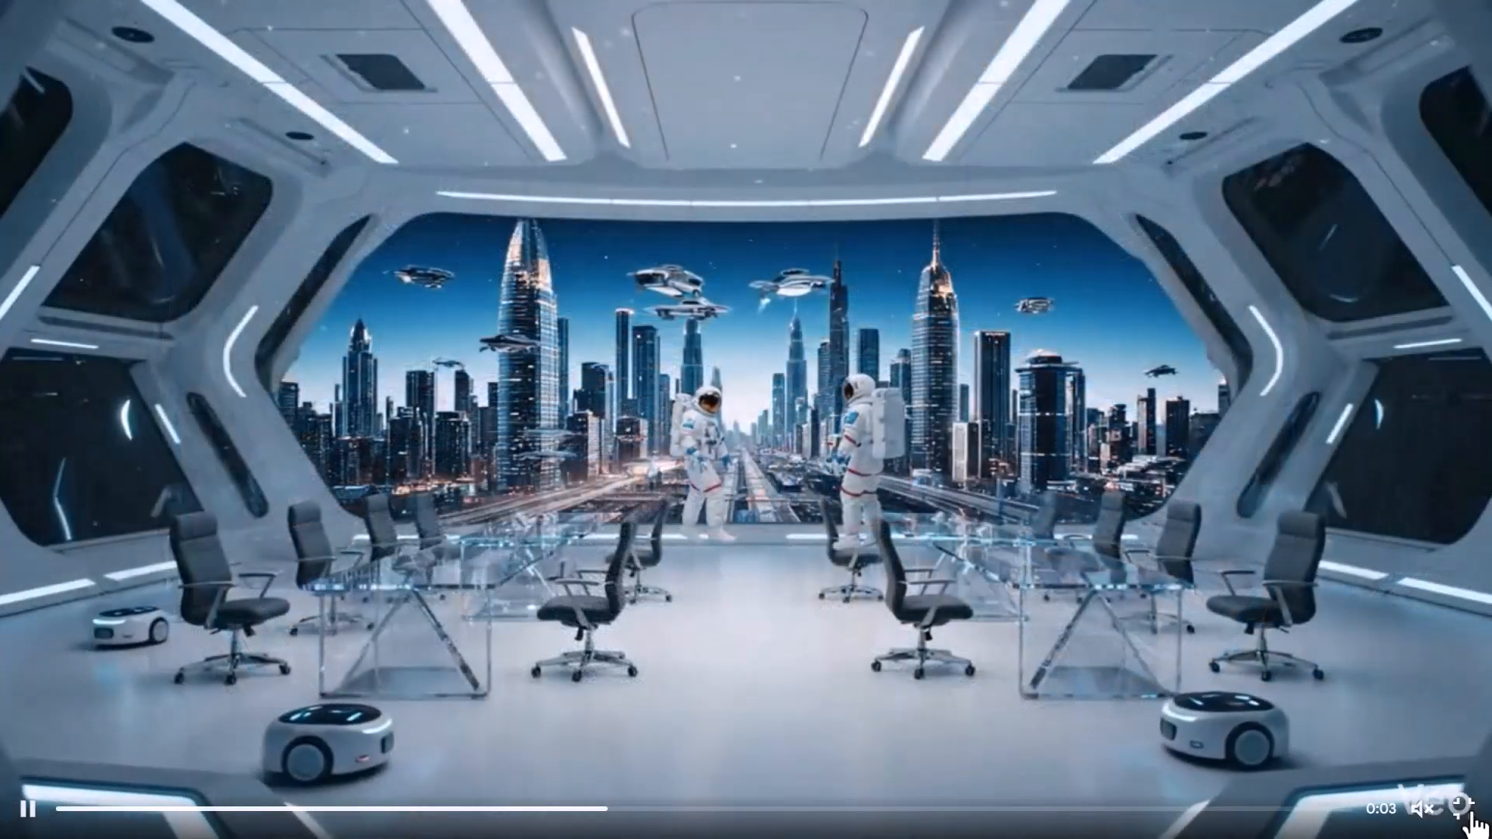
click(1471, 822)
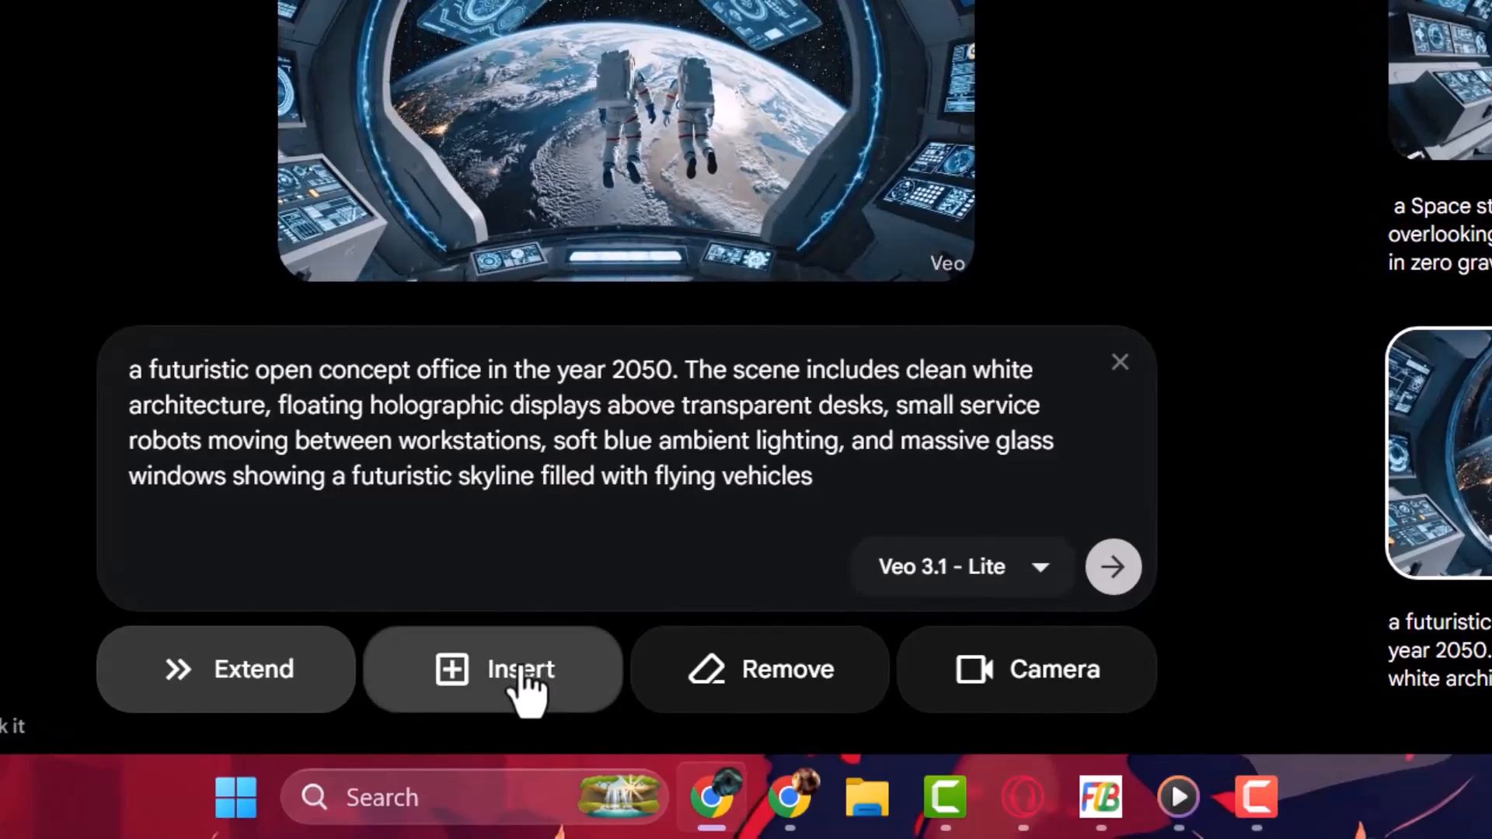
Replace the old prompt with "a floating hologram in the futuristic office" and submit it as an object insertion in the extended video
click(496, 674)
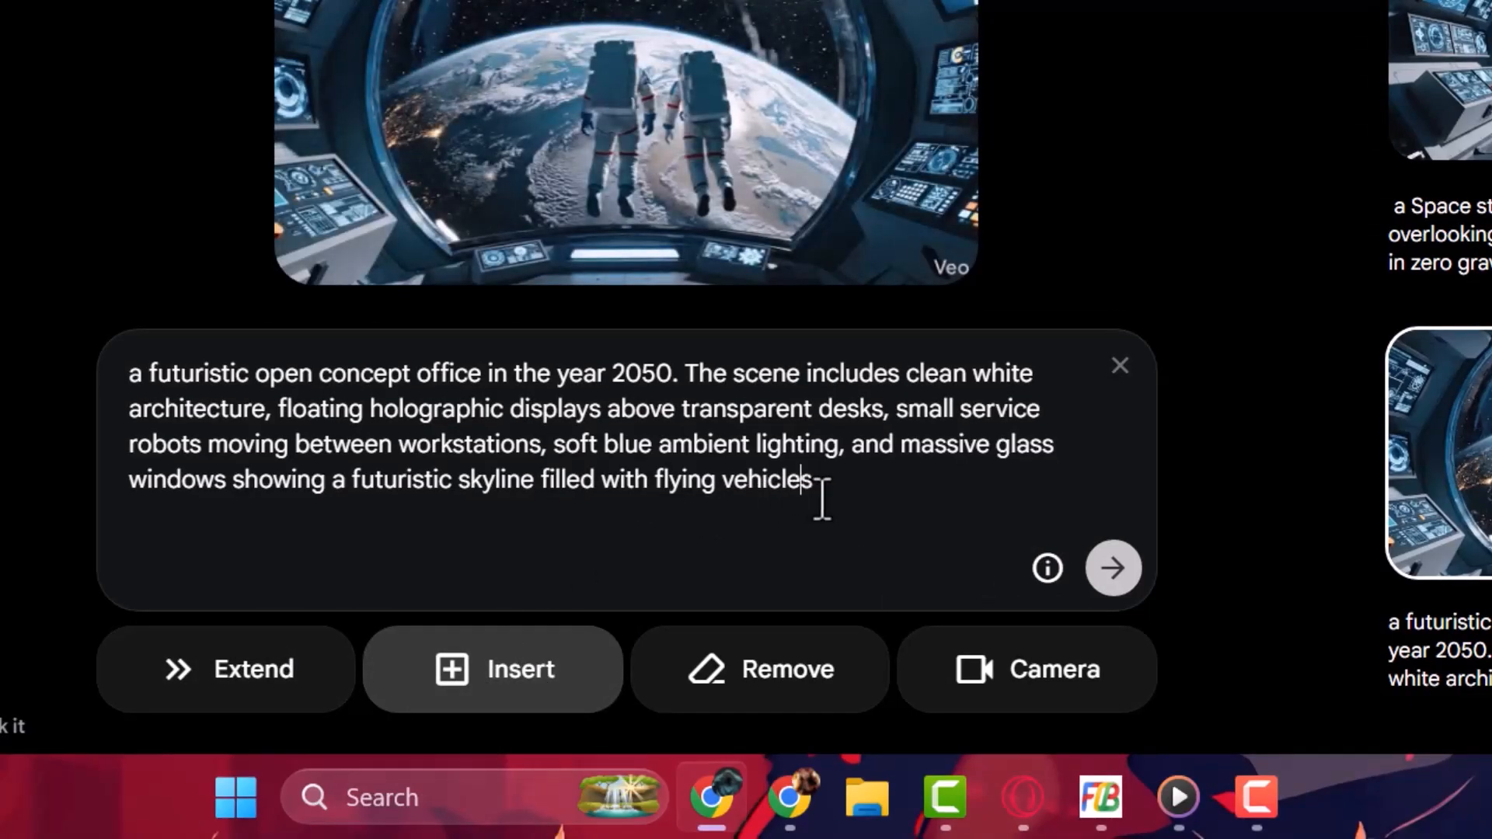
drag(822, 501, 156, 356)
key(BackSpace)
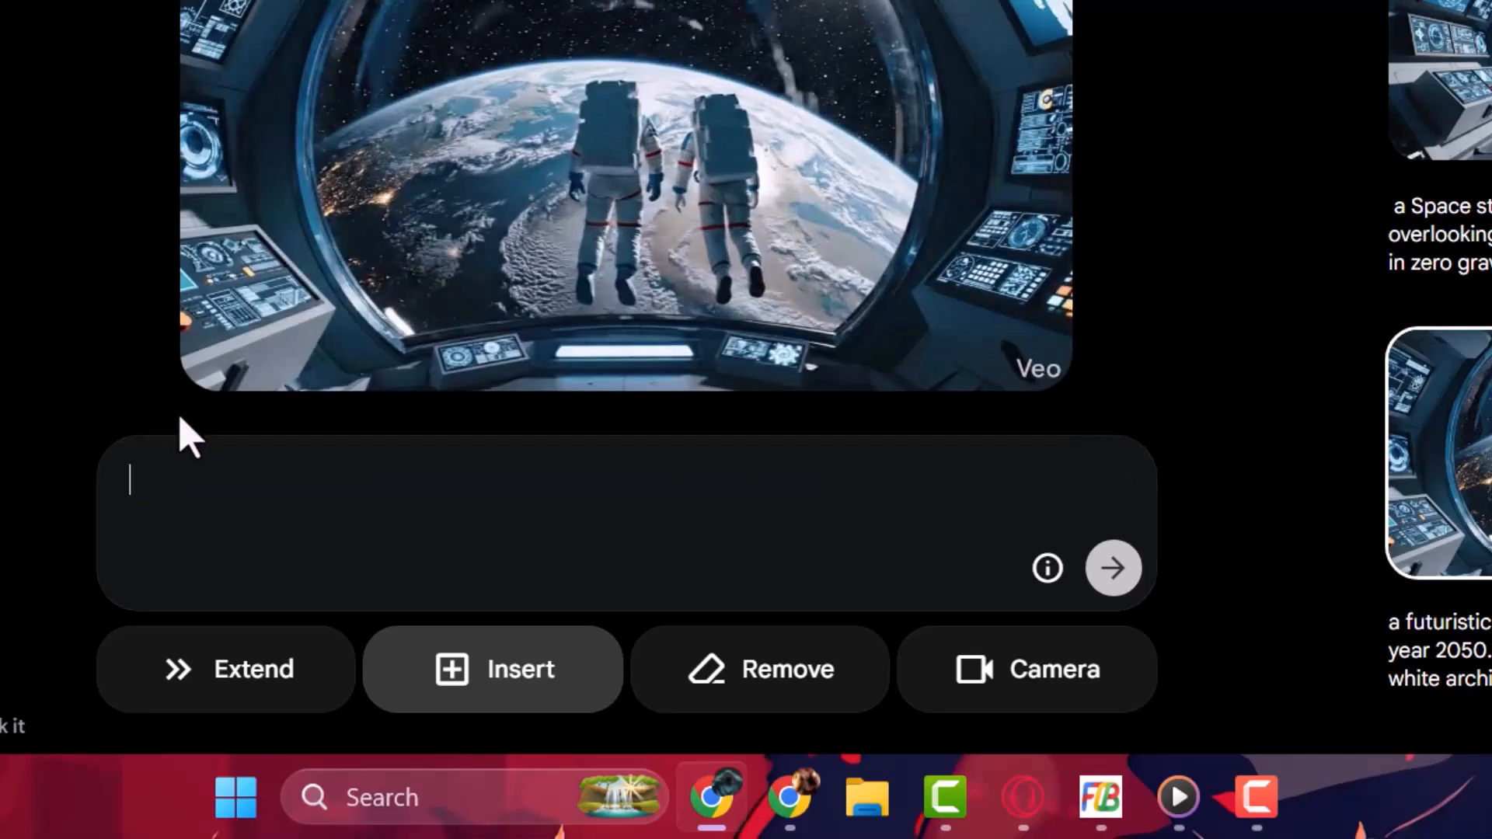
key(super+v)
click(330, 232)
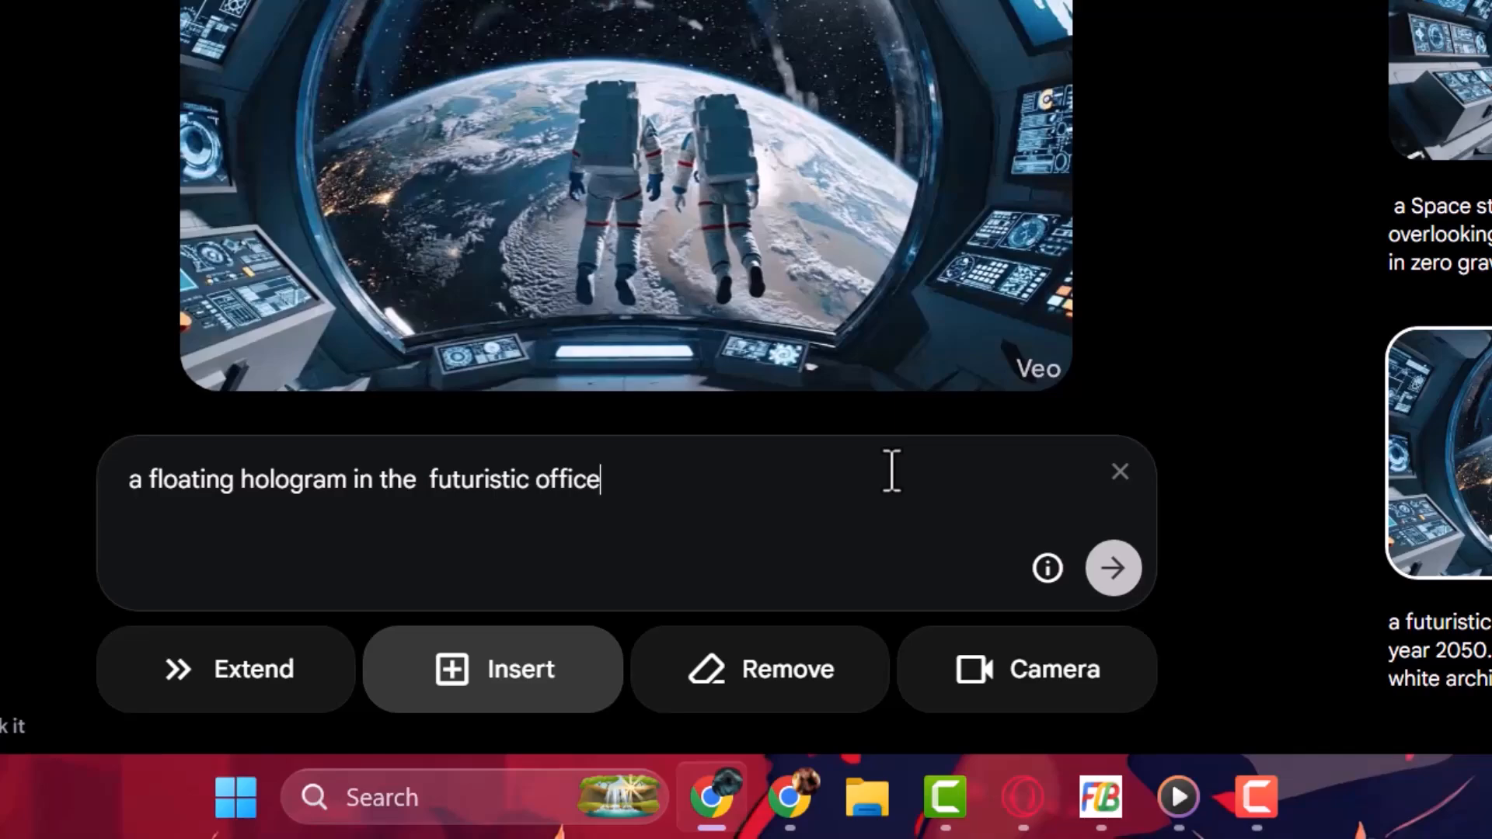
key(Return)
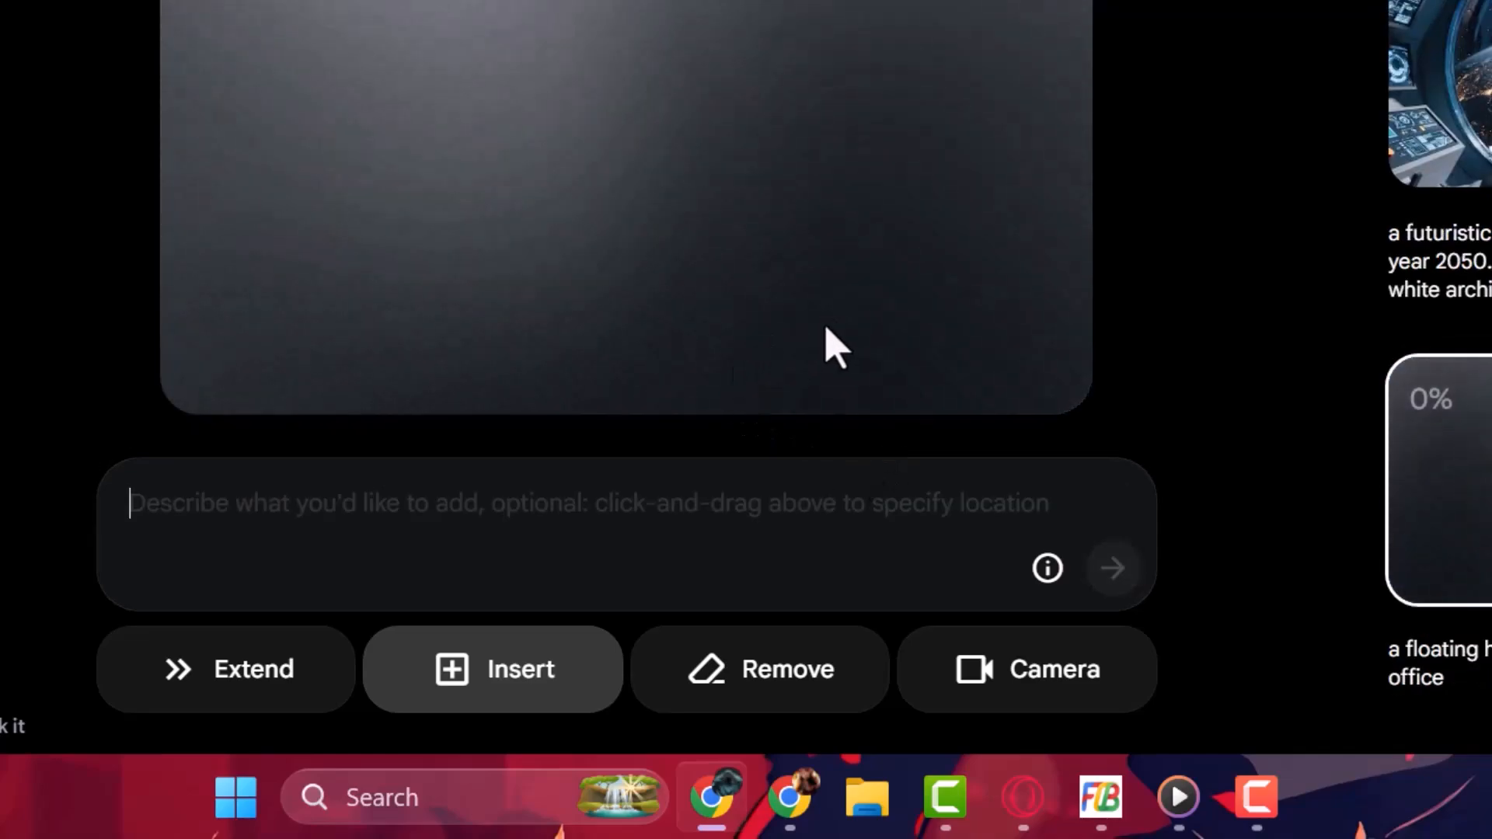
Examine the camera motion and camera position presets available for the video
click(1036, 695)
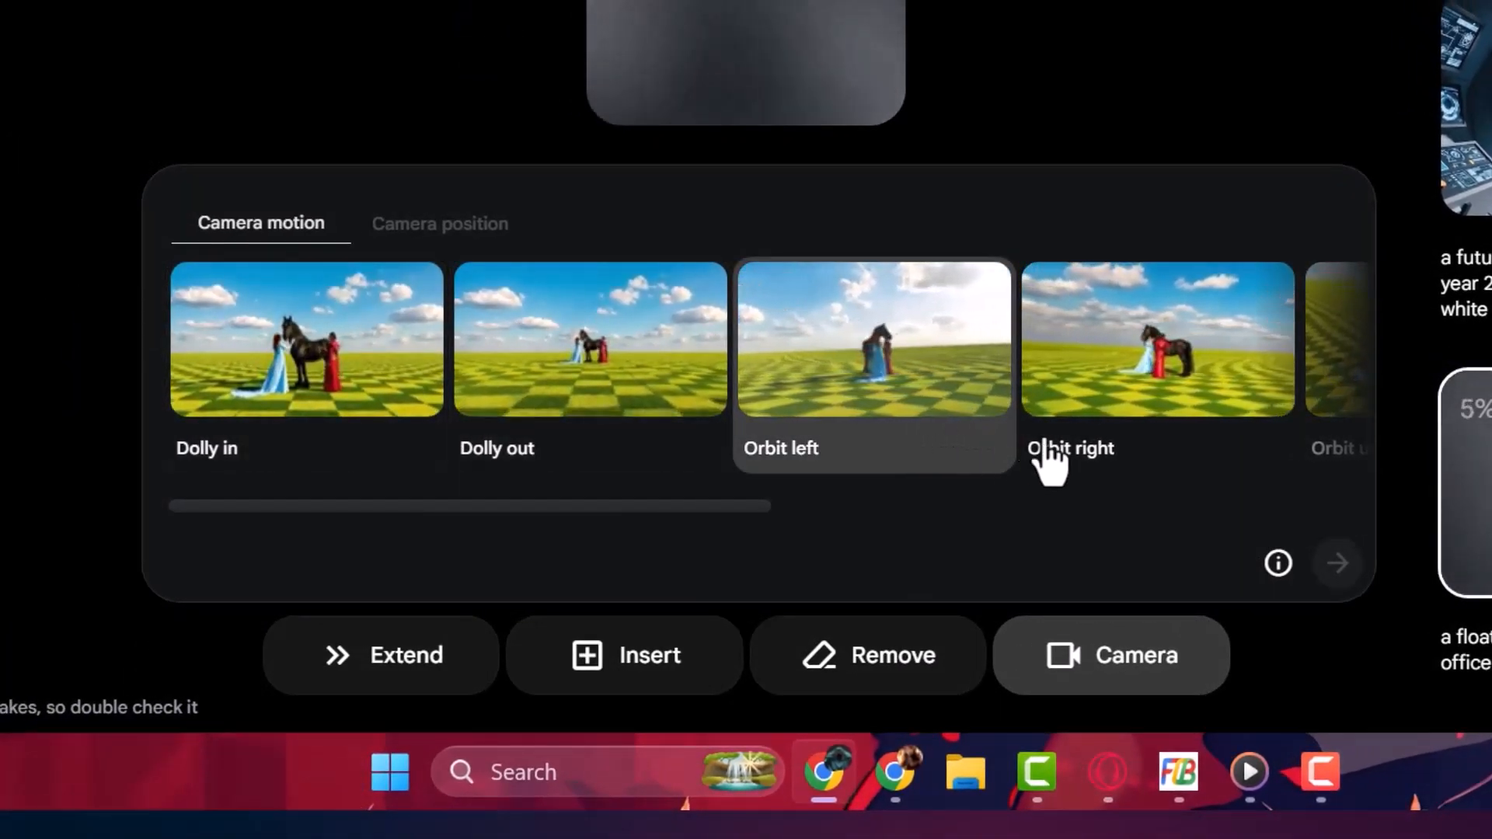
click(1169, 426)
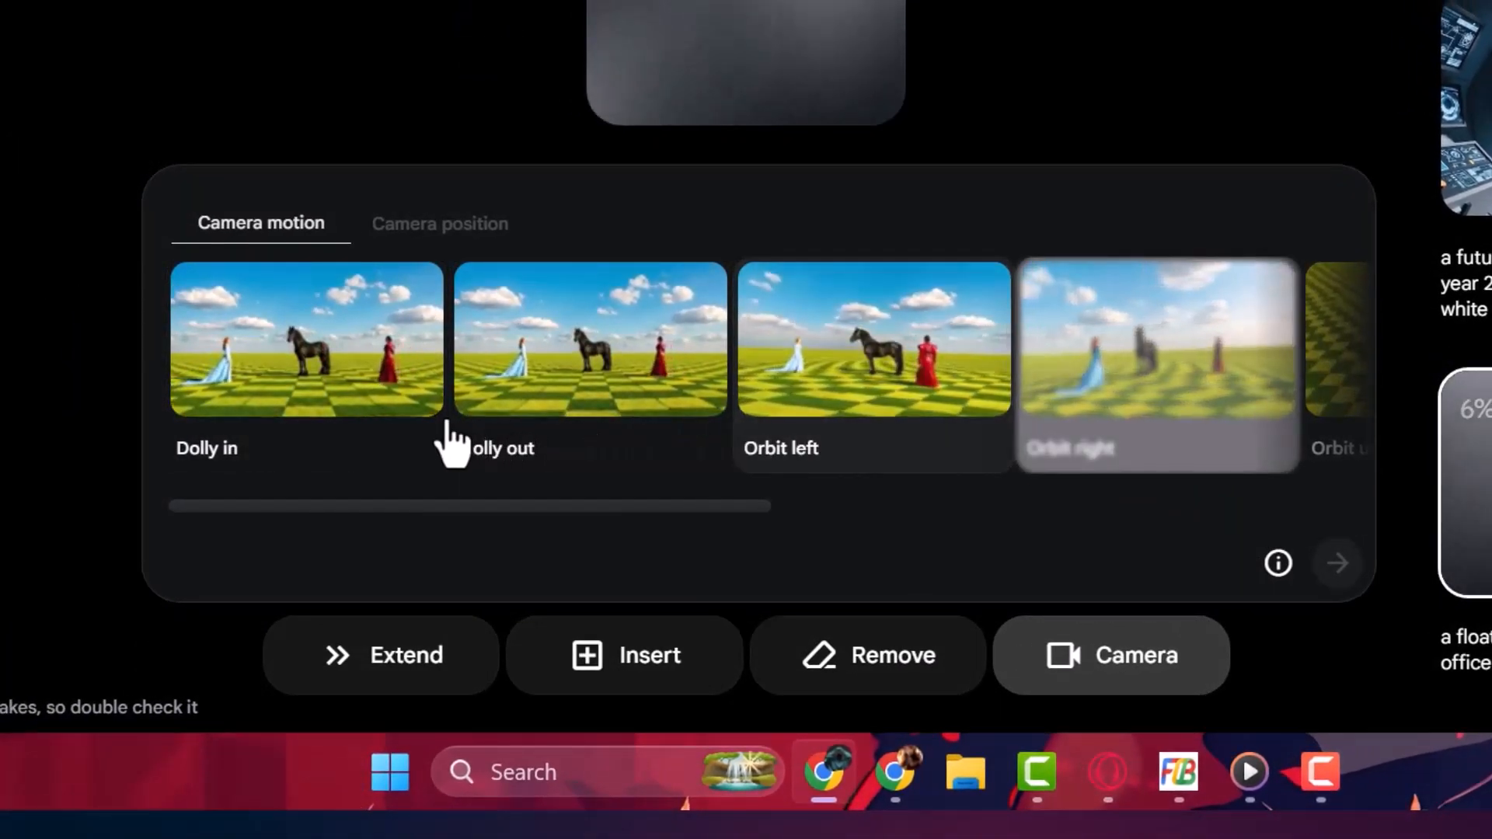
double_click(1070, 556)
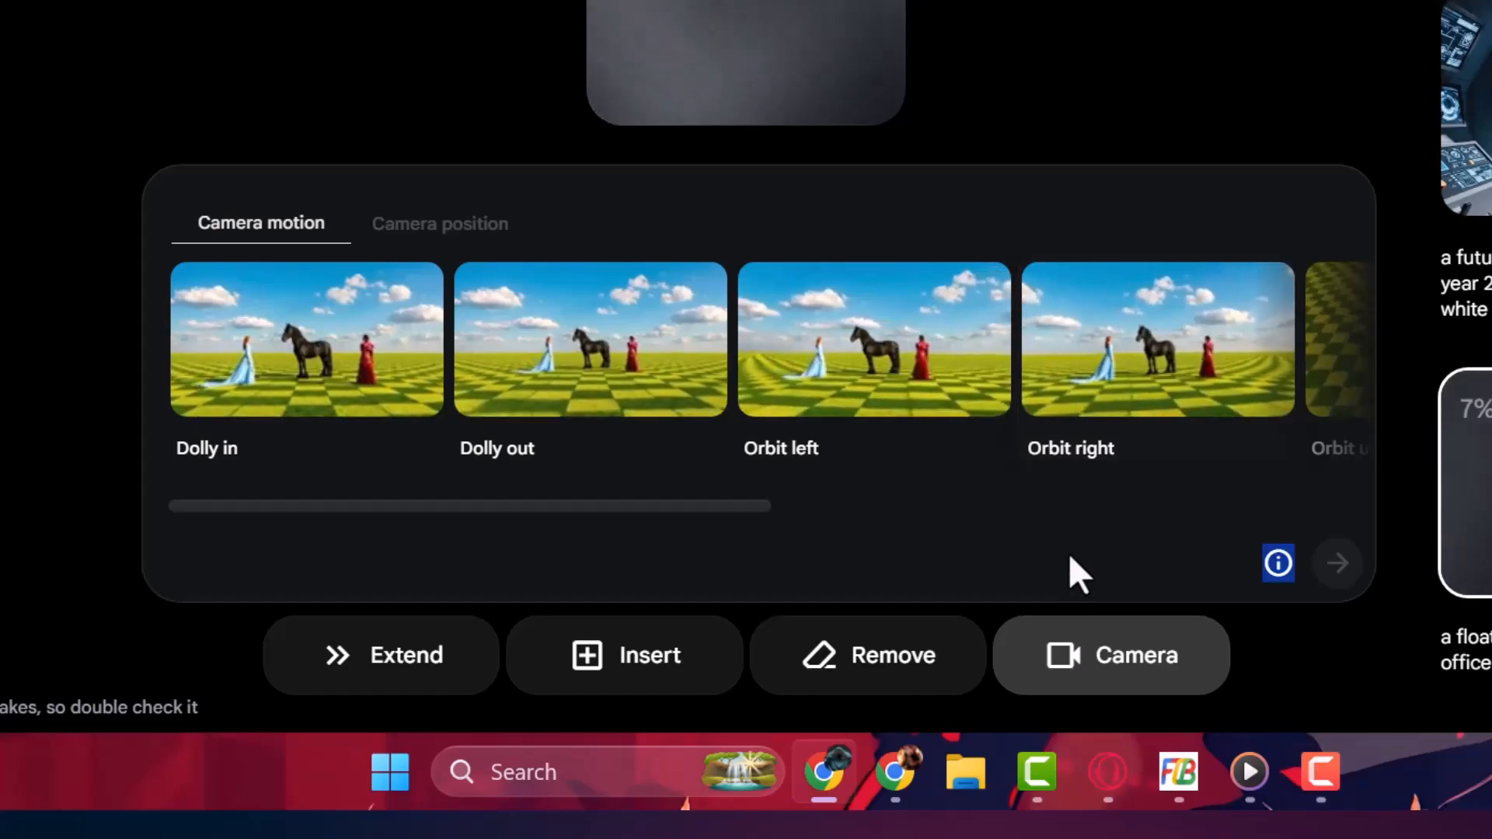
click(424, 229)
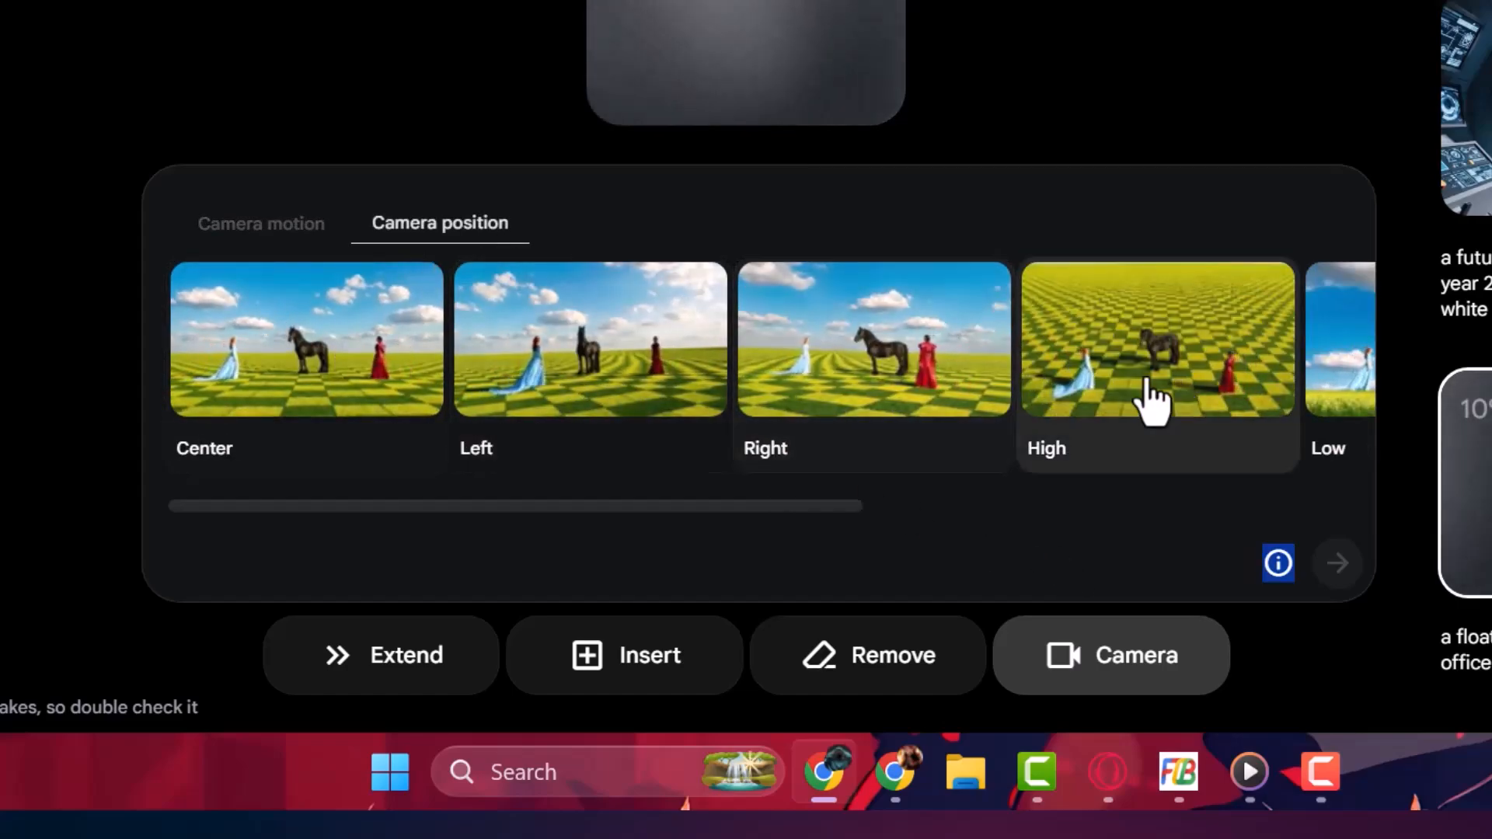
click(289, 232)
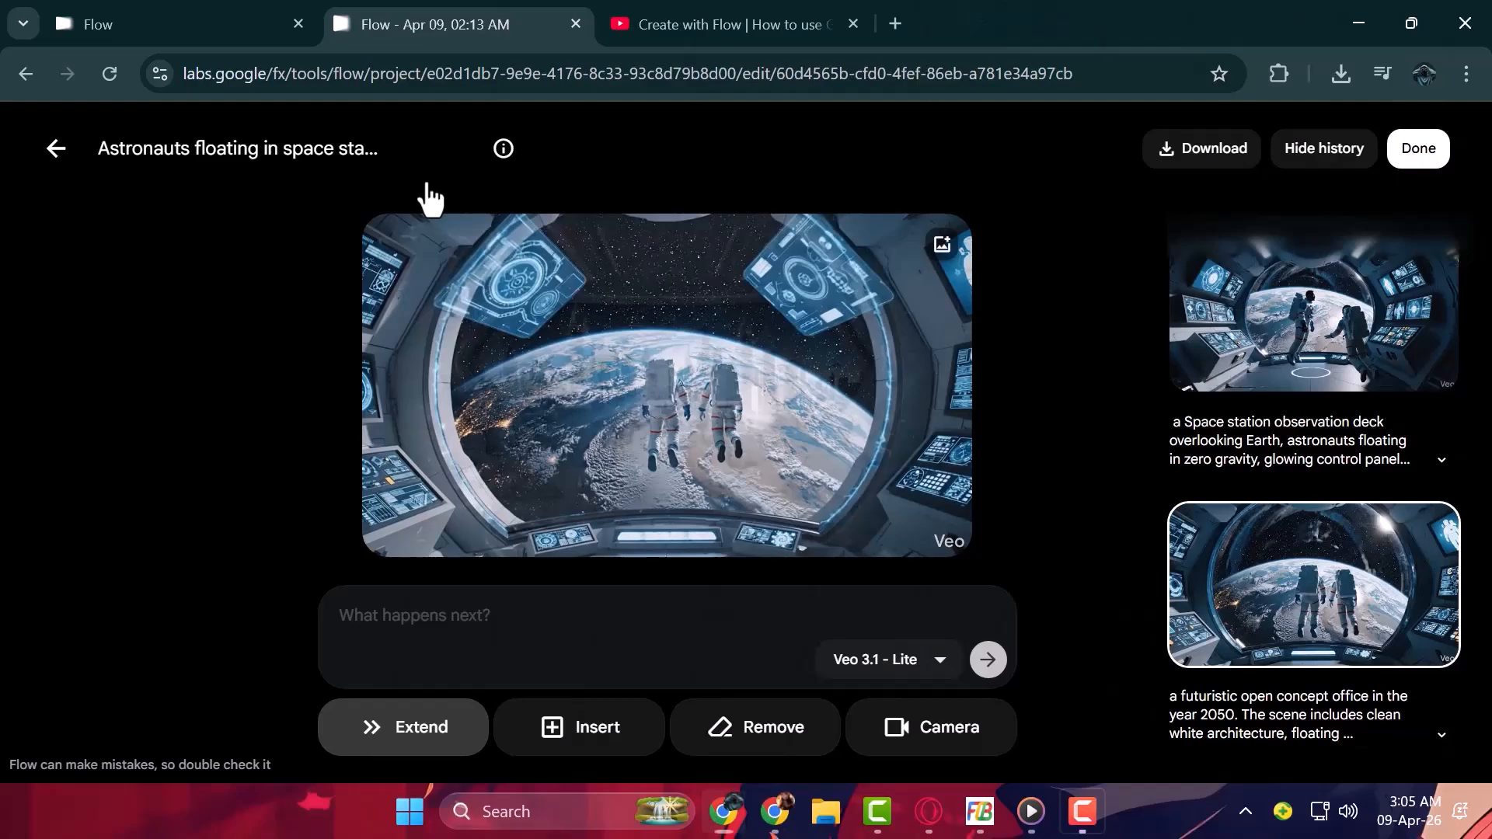
Check the download options for the extended astronaut video
mouse_move(812, 377)
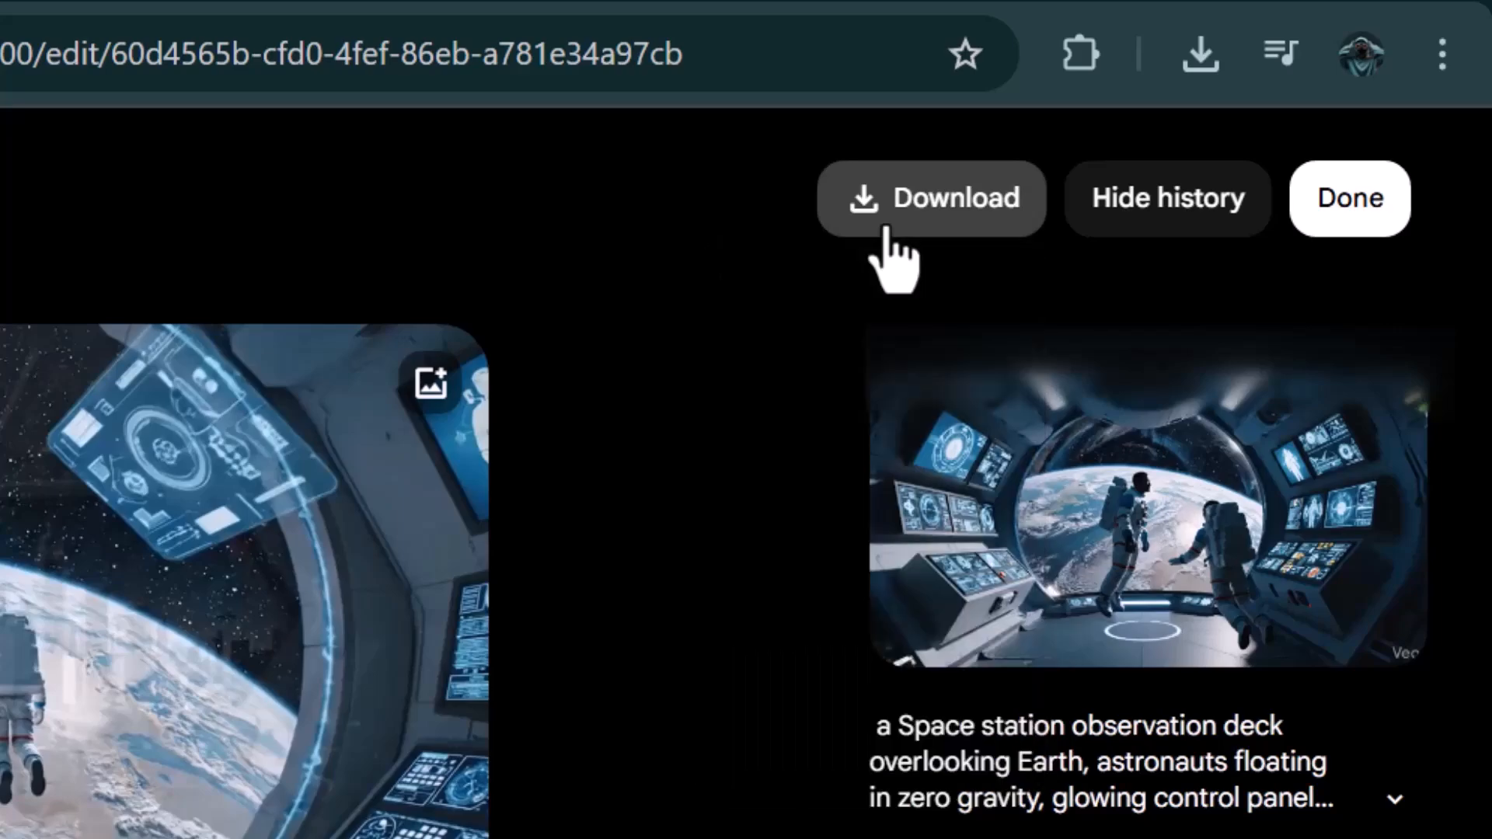
click(886, 229)
click(844, 489)
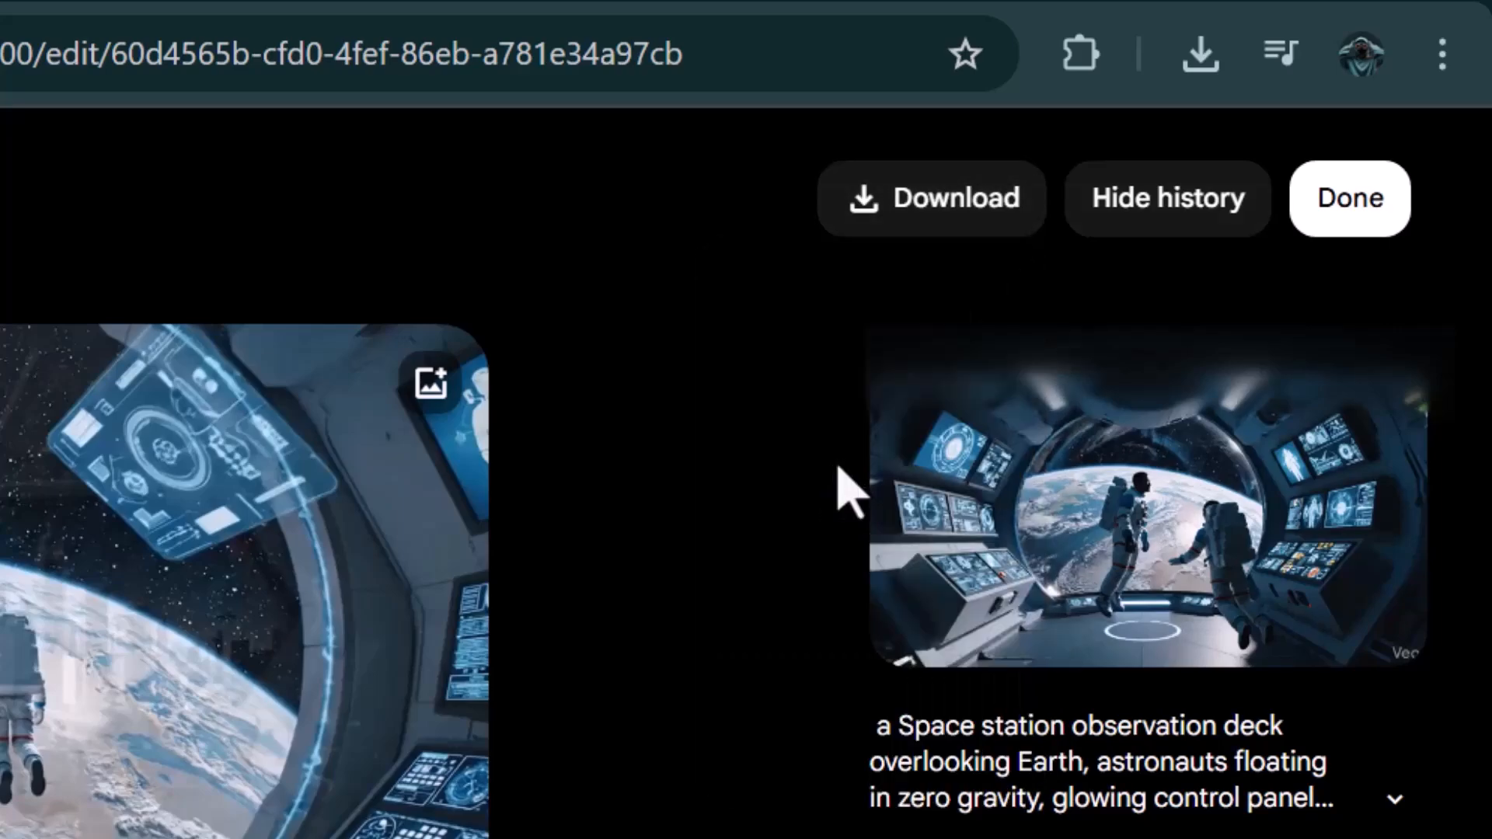